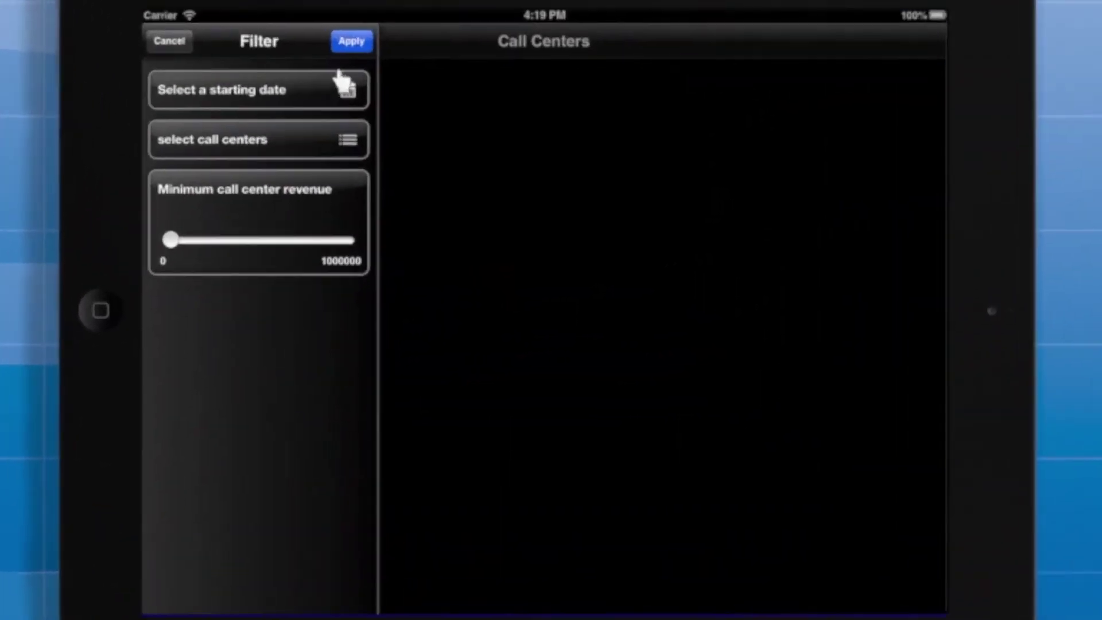
Set the starting date prompt to March 1, 2010.
click(142, 222)
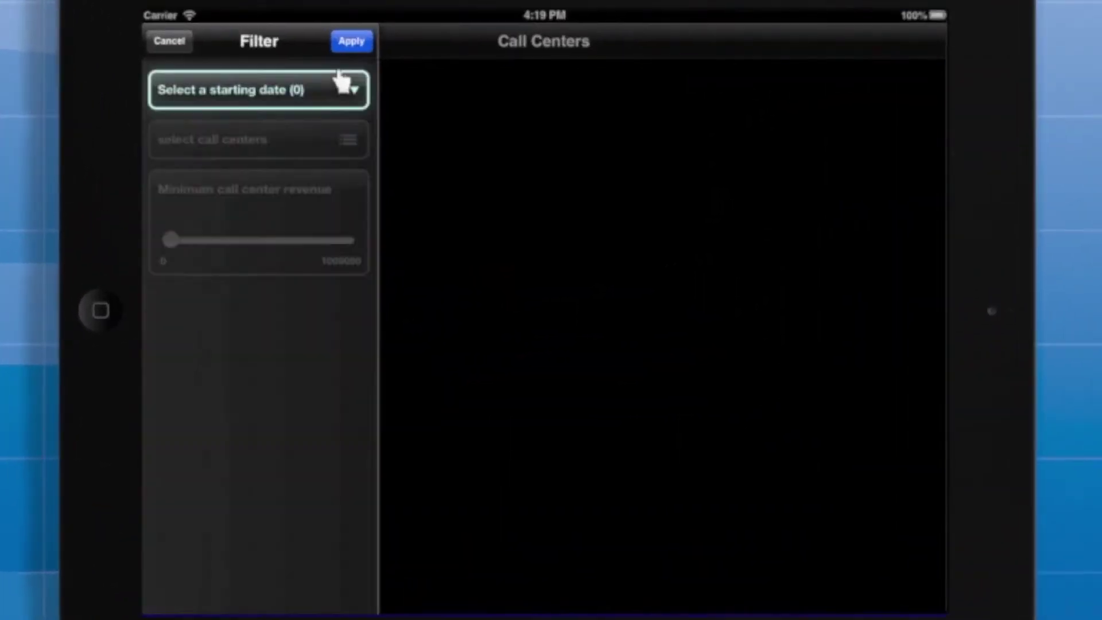
click(342, 83)
drag(595, 109, 737, 106)
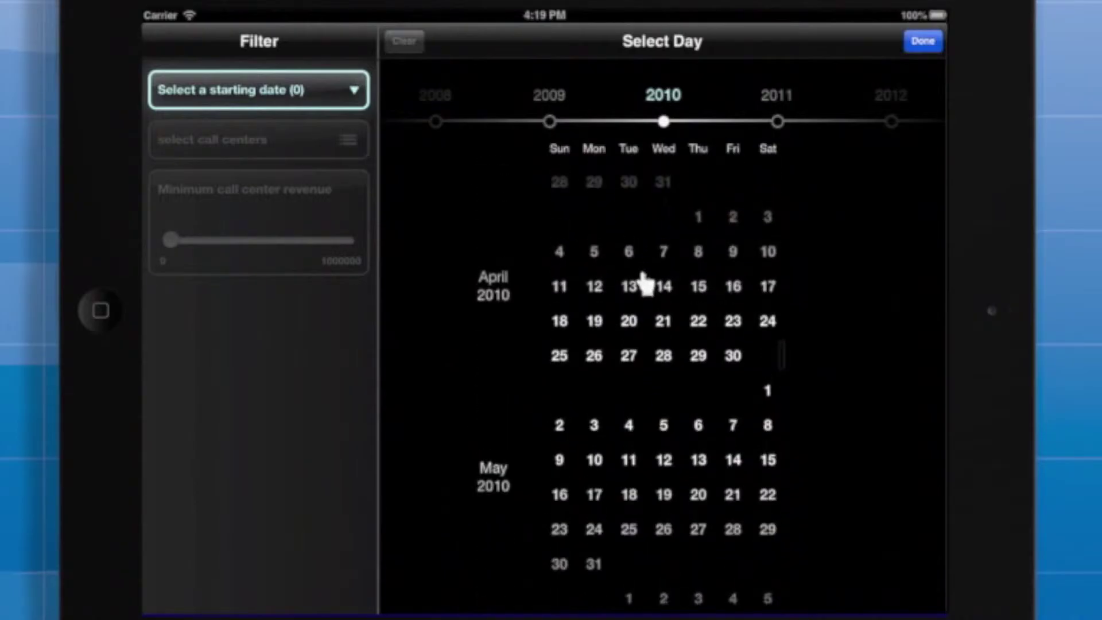
drag(645, 281, 656, 445)
drag(627, 270, 600, 333)
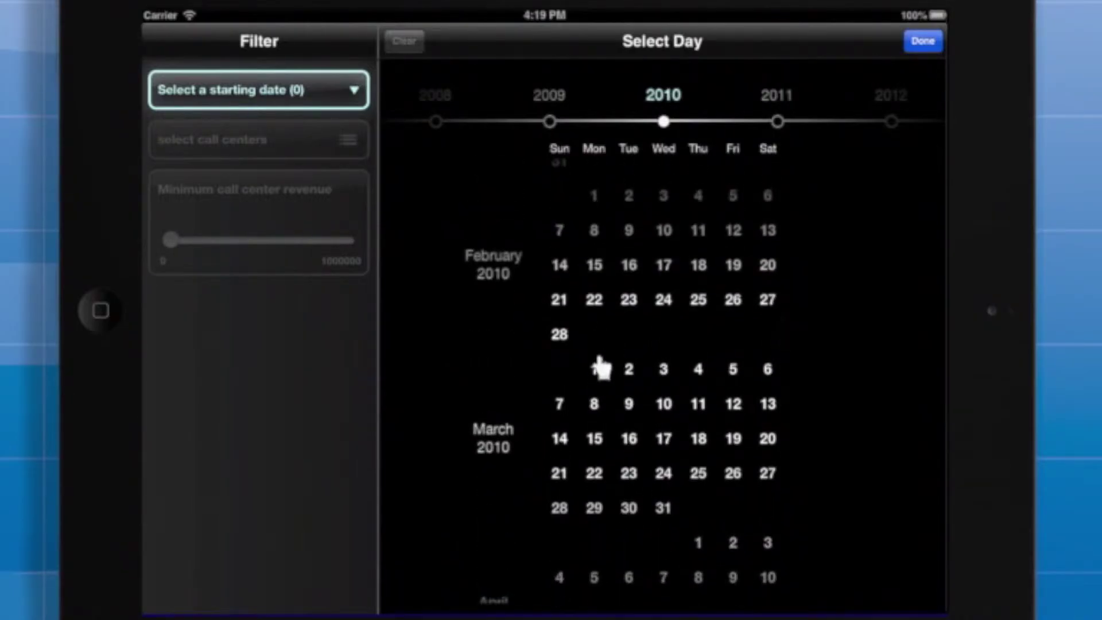
click(599, 368)
Choose all call centers except Web, set minimum revenue to 90,000, and apply.
click(331, 163)
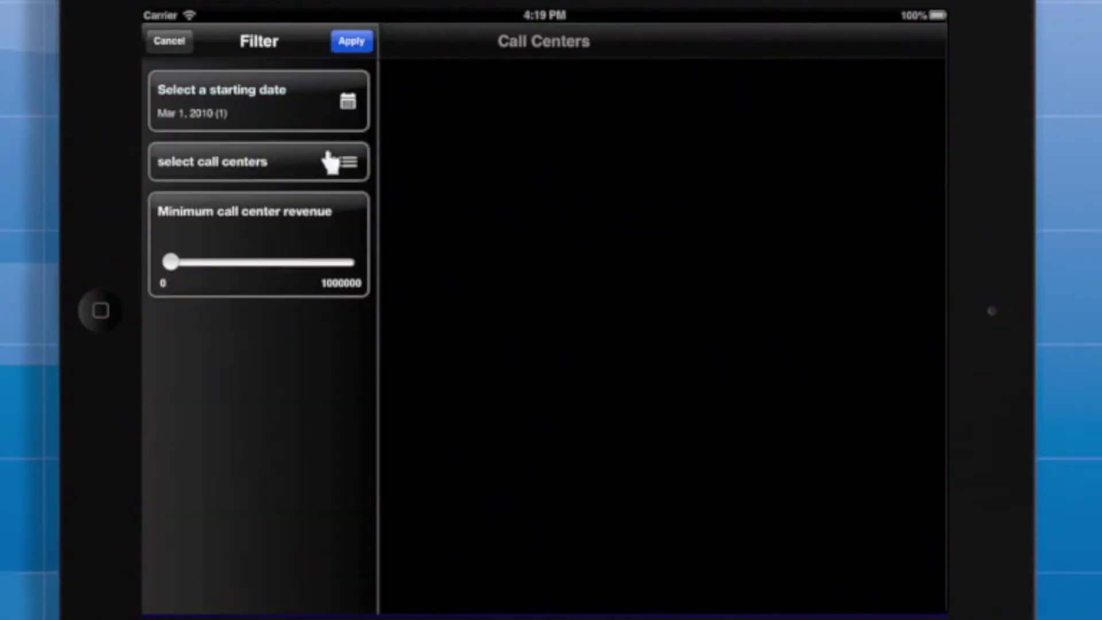
click(331, 162)
click(212, 158)
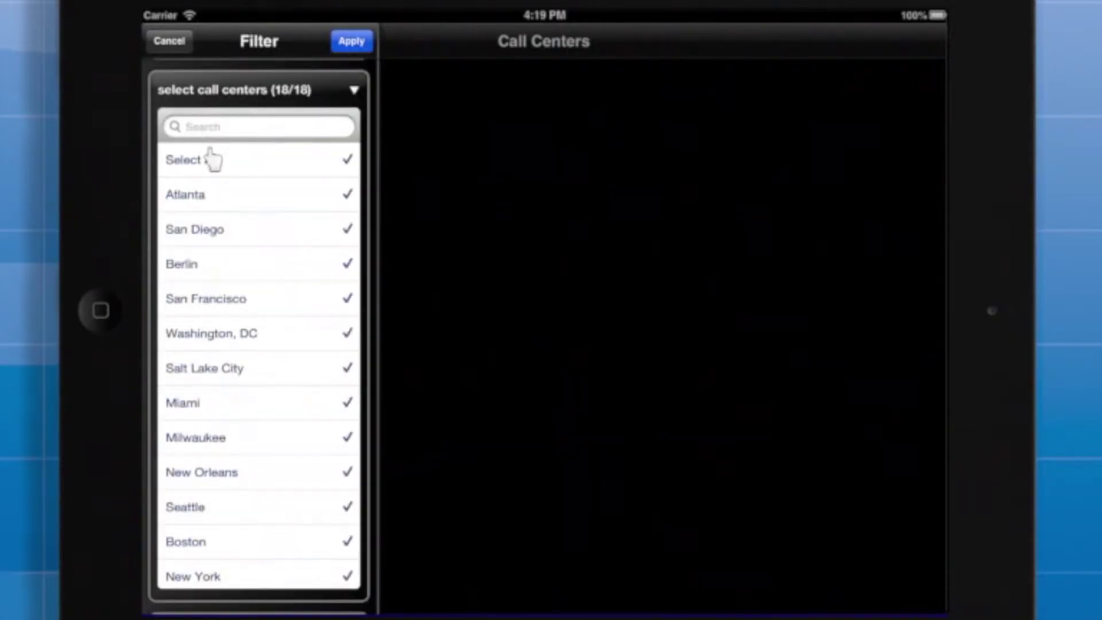
scroll(251, 482, down, 5)
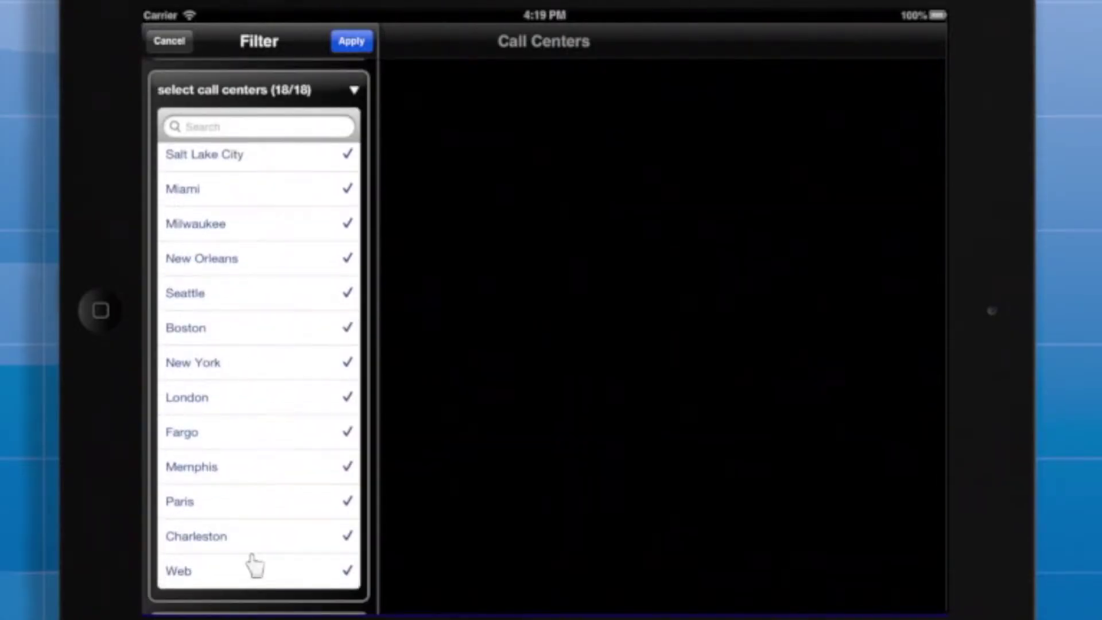
click(254, 566)
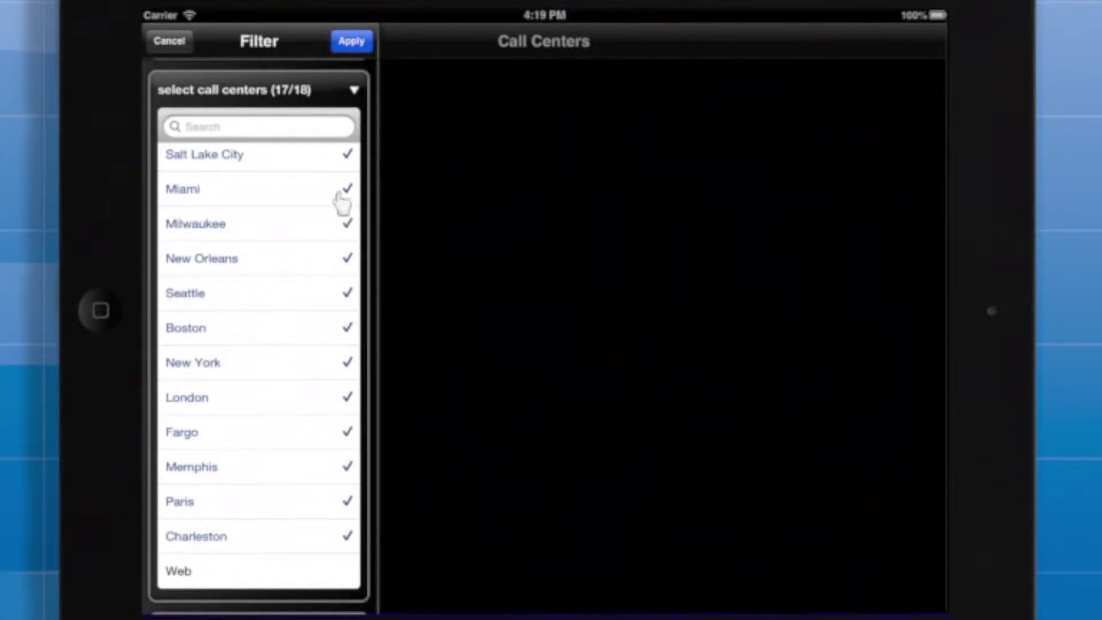
click(353, 91)
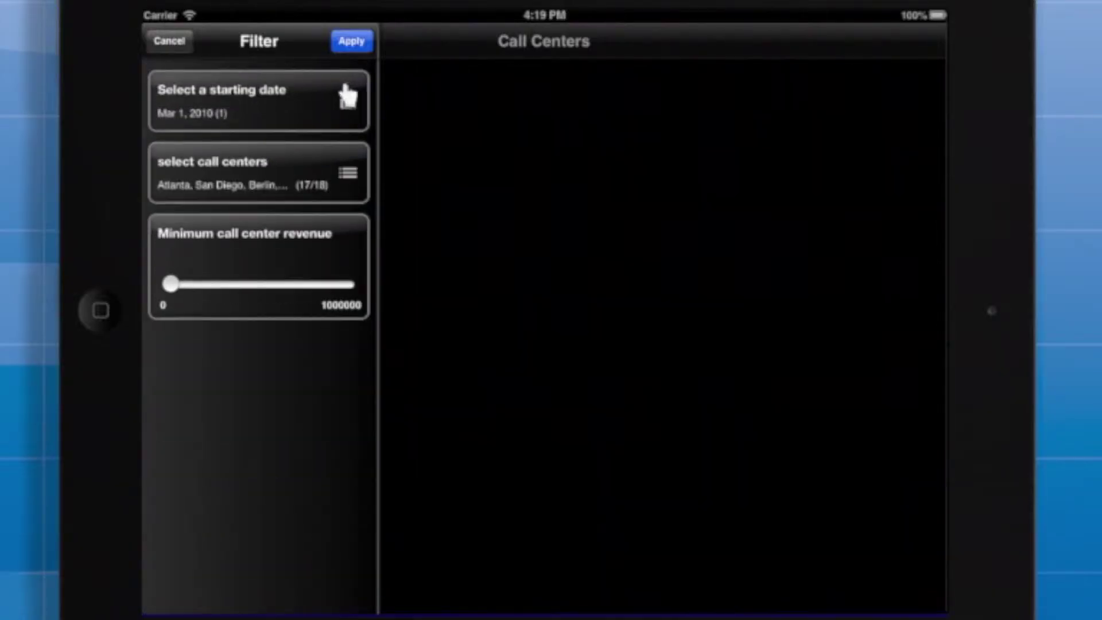
drag(170, 285, 187, 287)
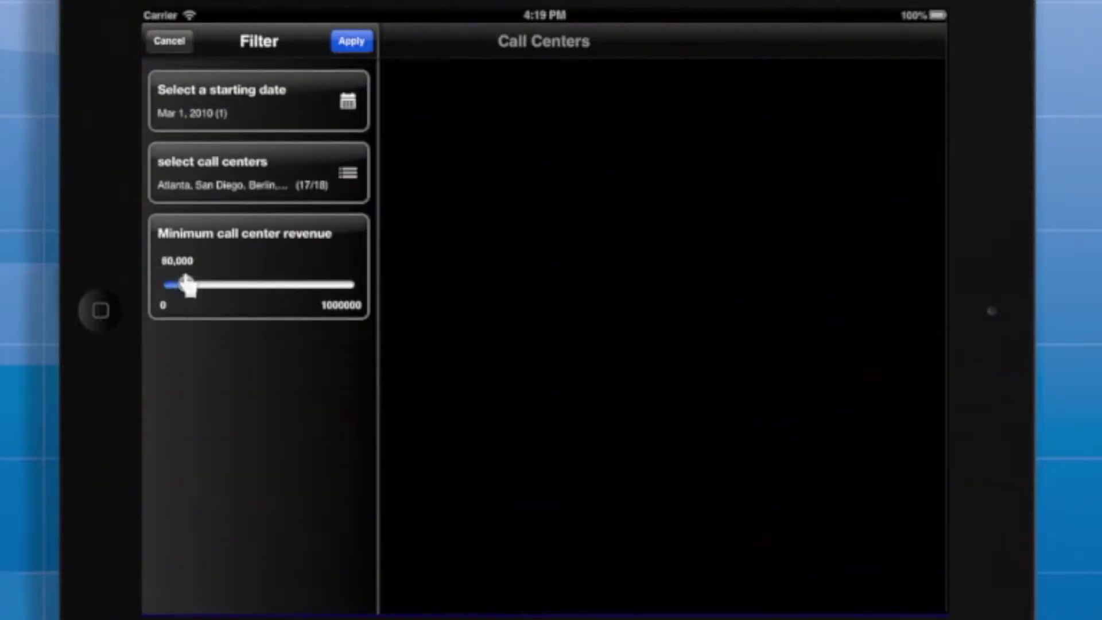
click(350, 42)
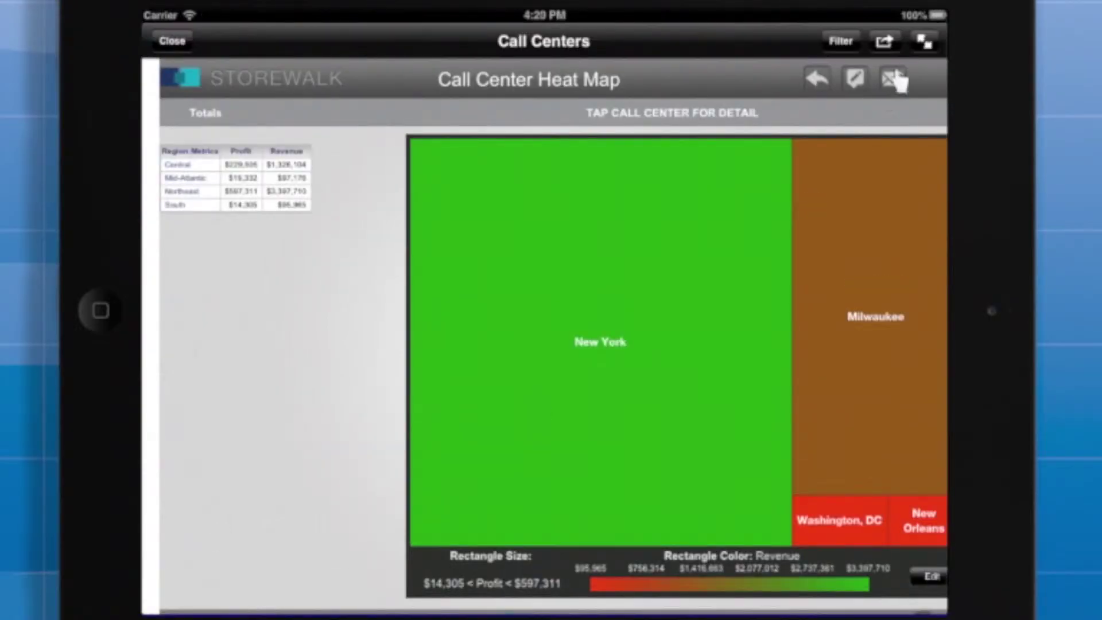
Reopen the heat map filter, lower minimum call center revenue from 90,000 to 0, and apply.
click(933, 27)
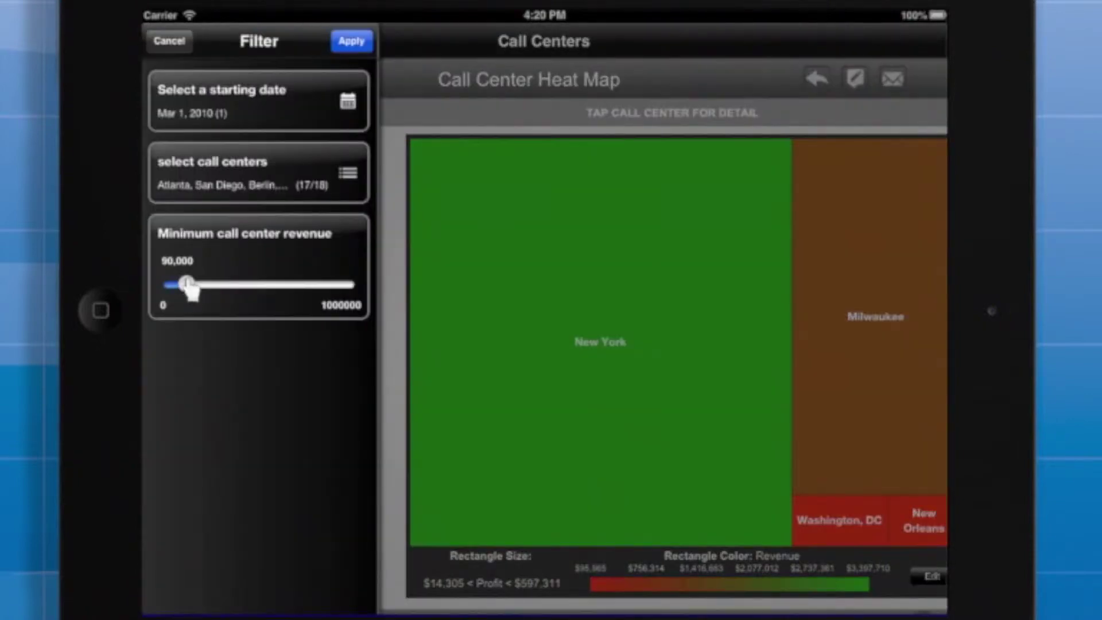
drag(190, 285, 144, 281)
click(339, 39)
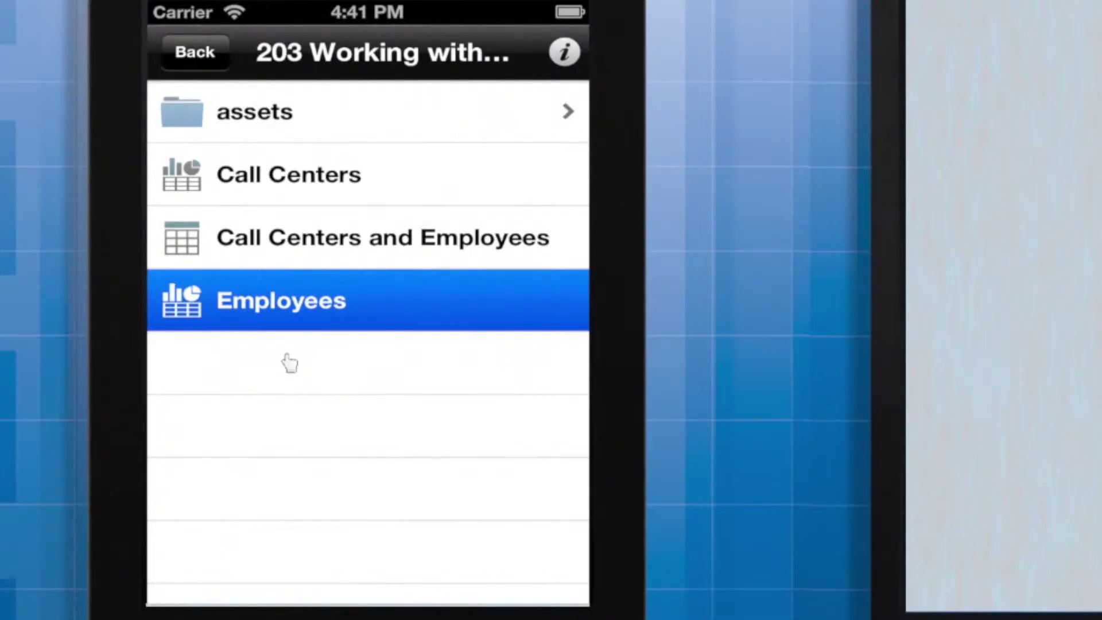
Open the Employees document and set its starting date to March 1, 2010.
click(298, 290)
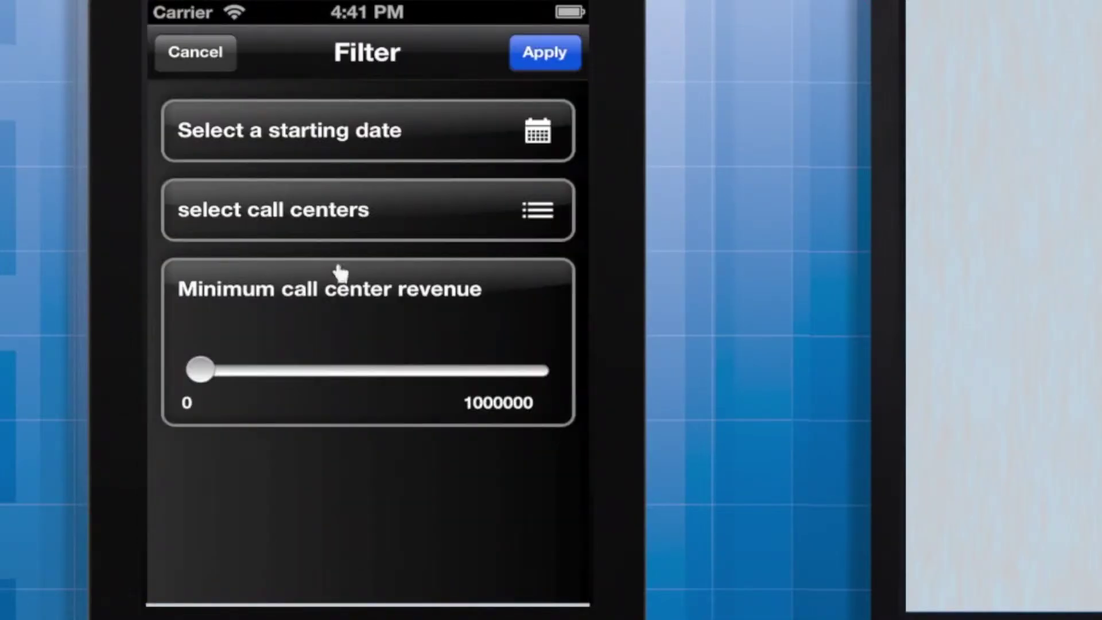
click(527, 130)
drag(393, 146, 443, 147)
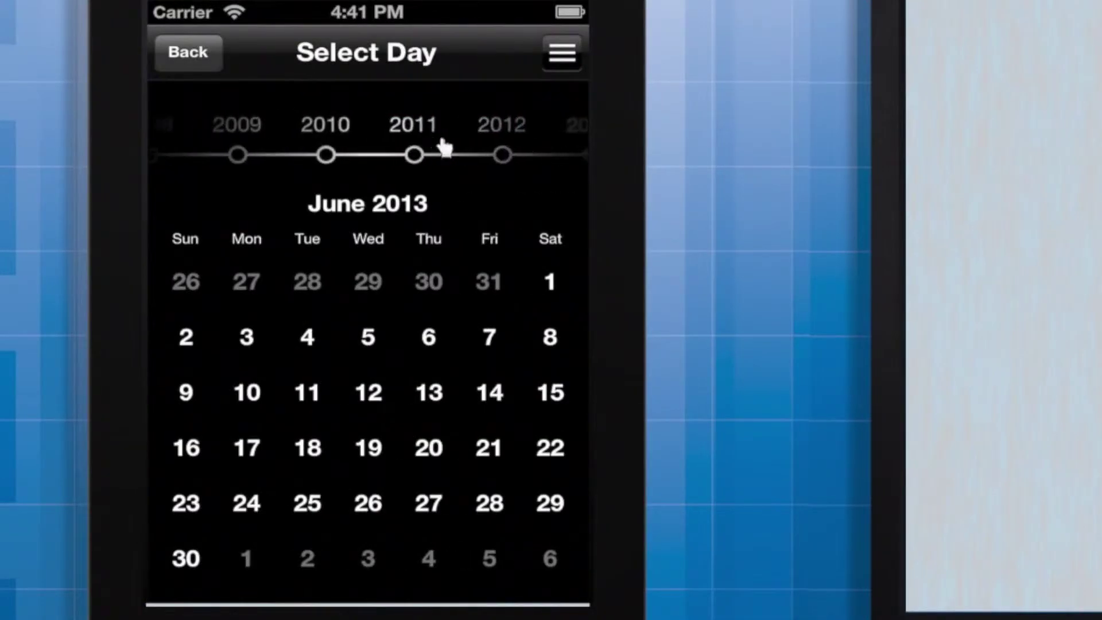
drag(356, 209, 351, 479)
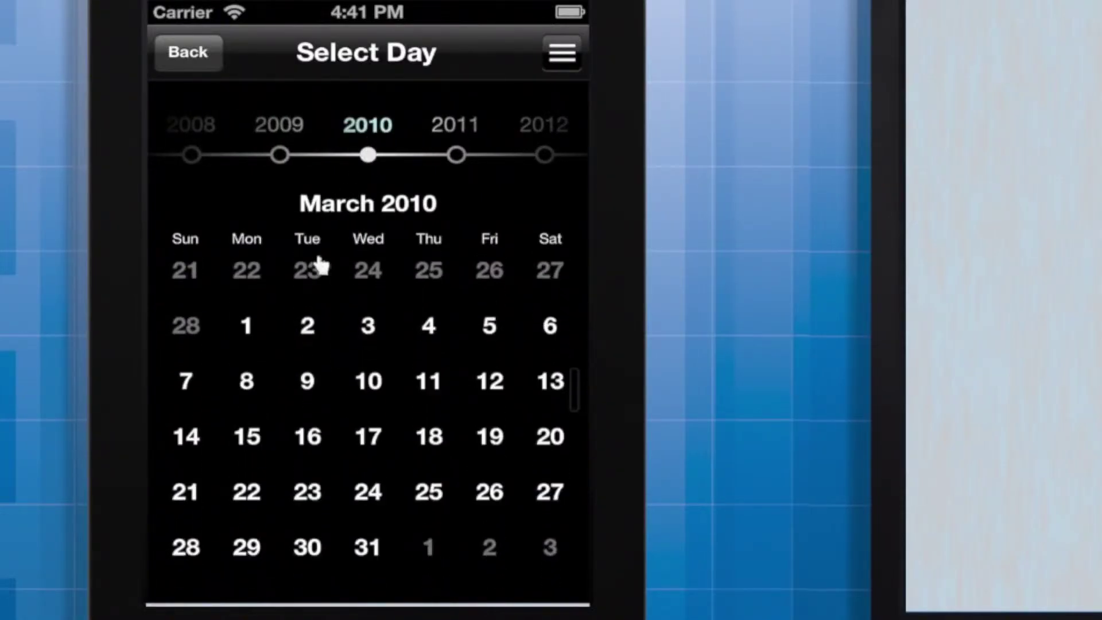
click(247, 280)
click(209, 50)
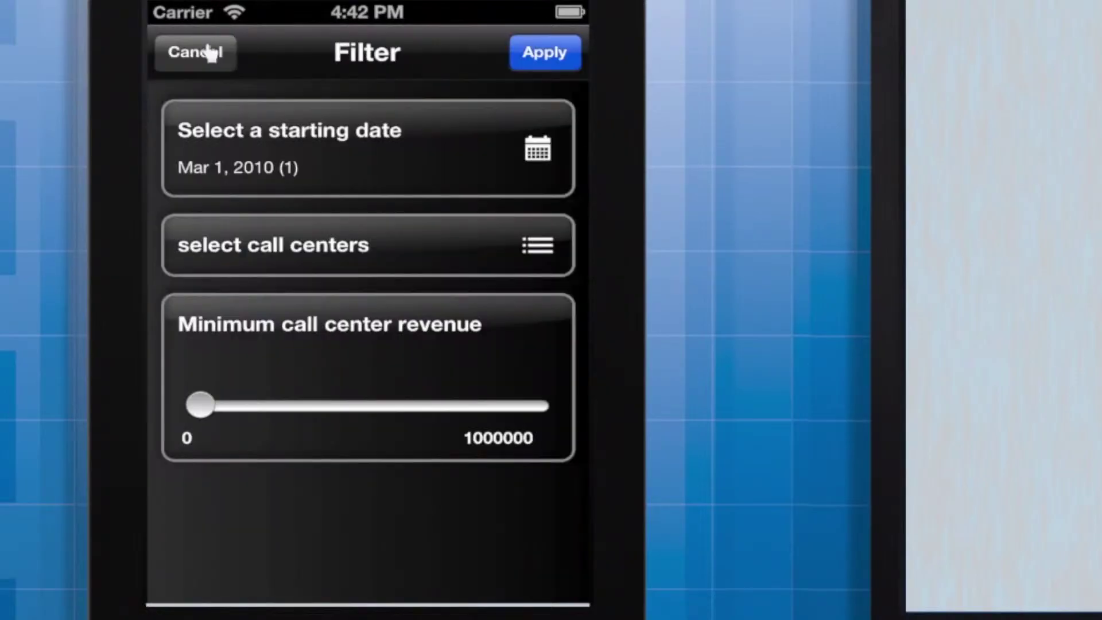
Select all call centers except Web, raise minimum revenue to 90,000, and run Employees.
click(546, 220)
click(315, 164)
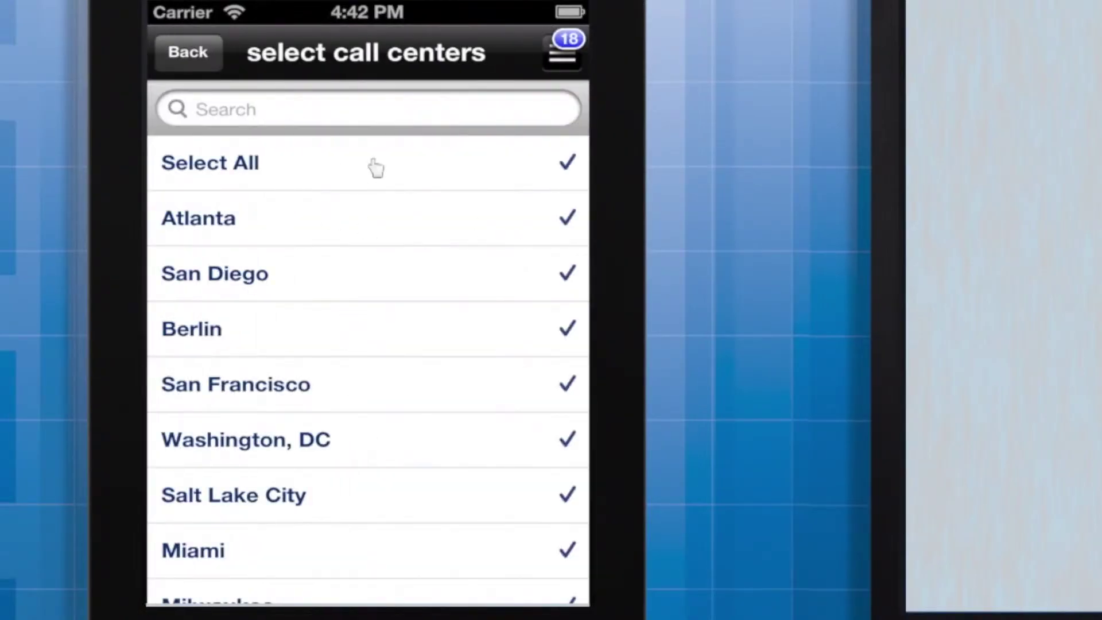
drag(382, 362, 381, 244)
click(313, 576)
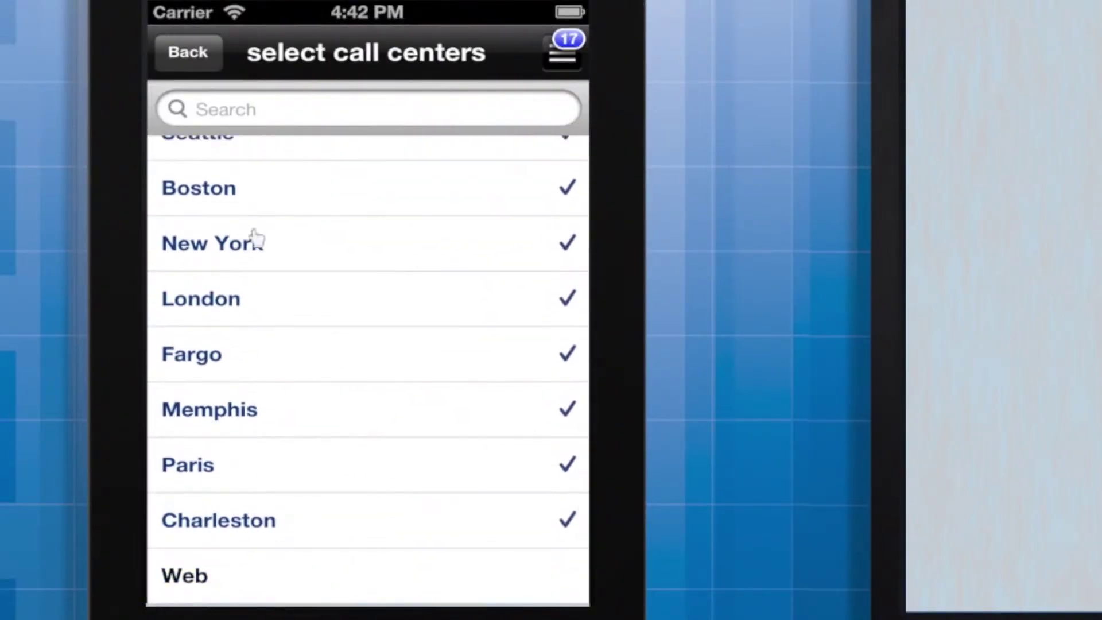
click(203, 54)
drag(202, 442, 232, 441)
click(546, 46)
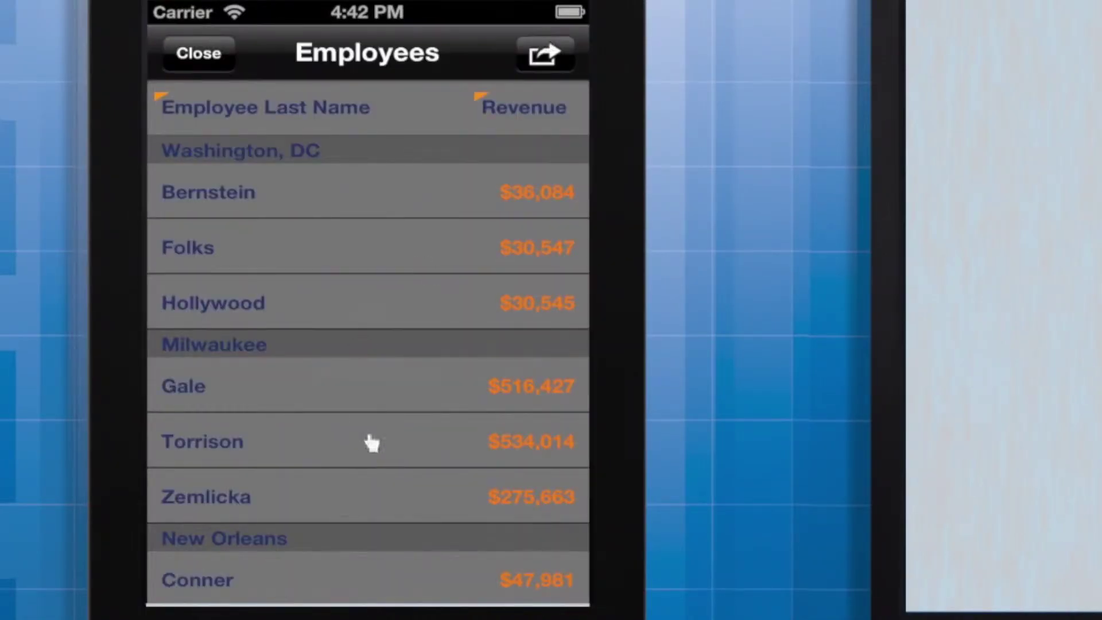
Scroll the filtered Employees list, then reopen the prompts via the actions menu's Filter option.
drag(366, 442, 342, 455)
click(542, 55)
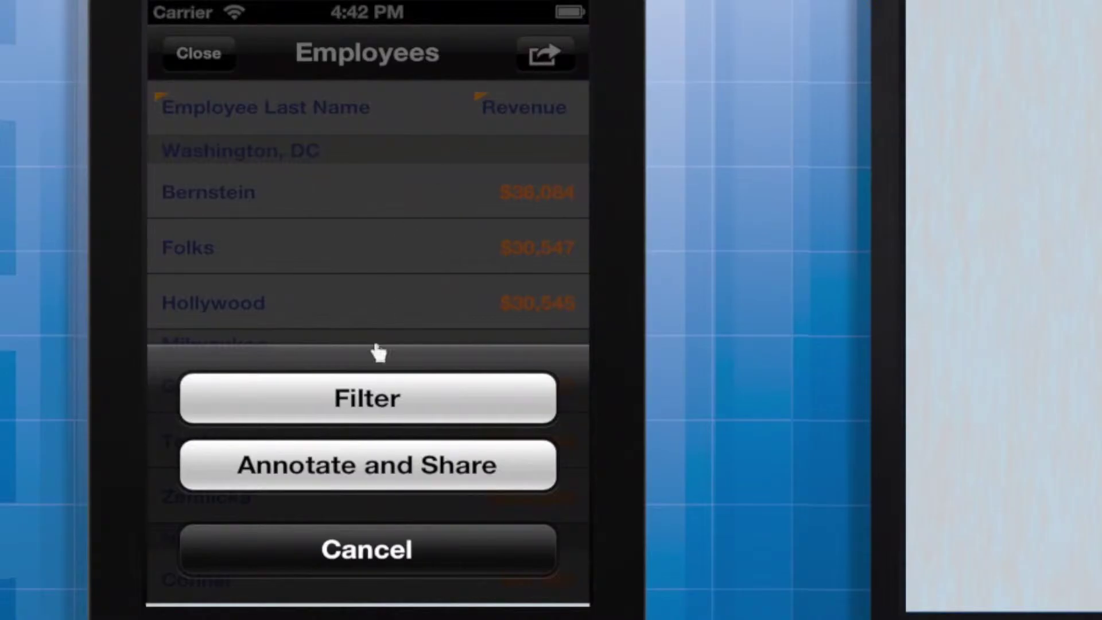
click(367, 396)
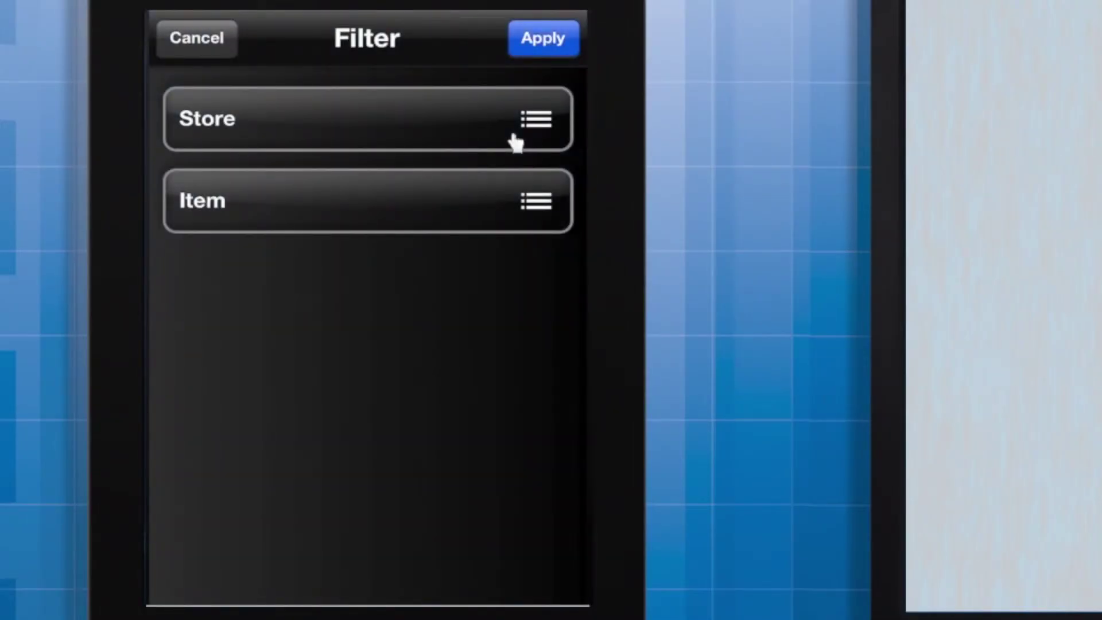
Answer Store with the four California stores, then start a barcode scan for Item.
click(516, 143)
click(527, 115)
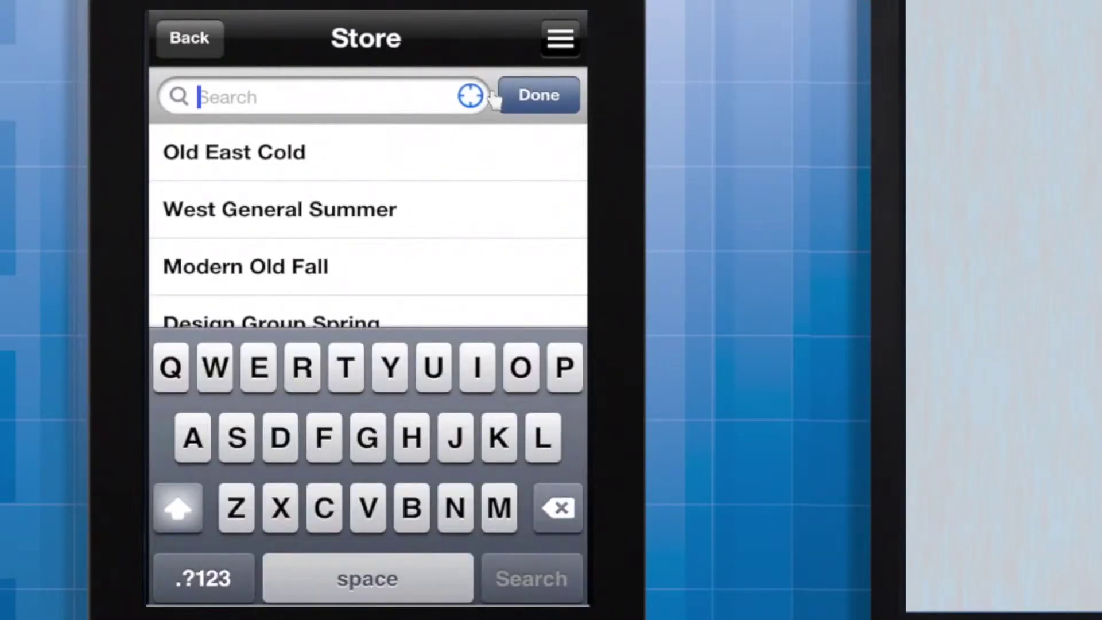
click(500, 96)
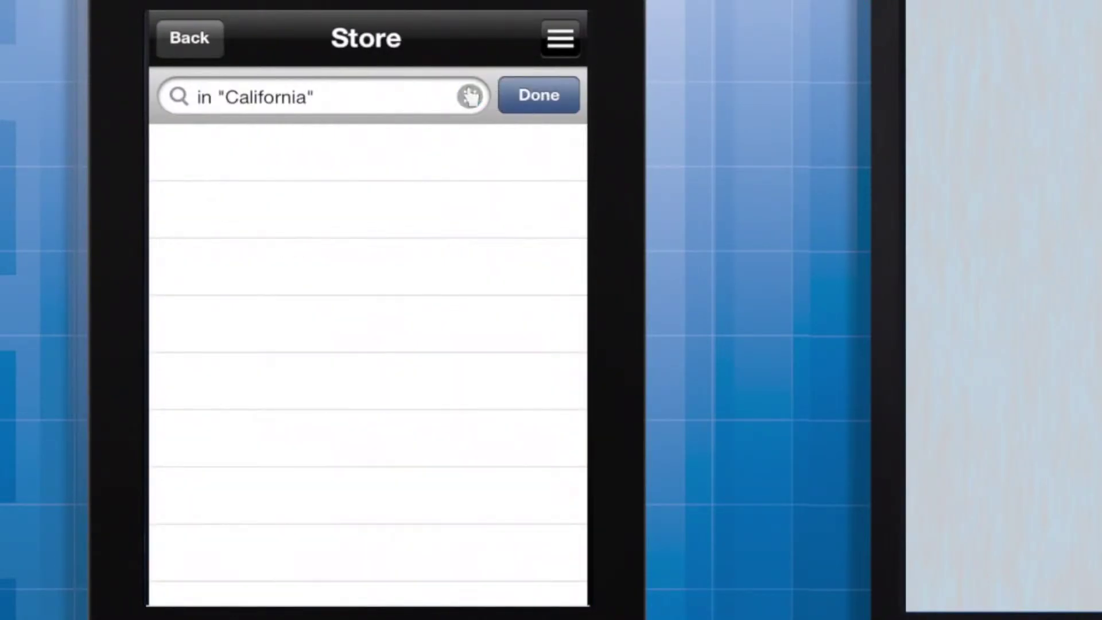
click(537, 98)
click(208, 43)
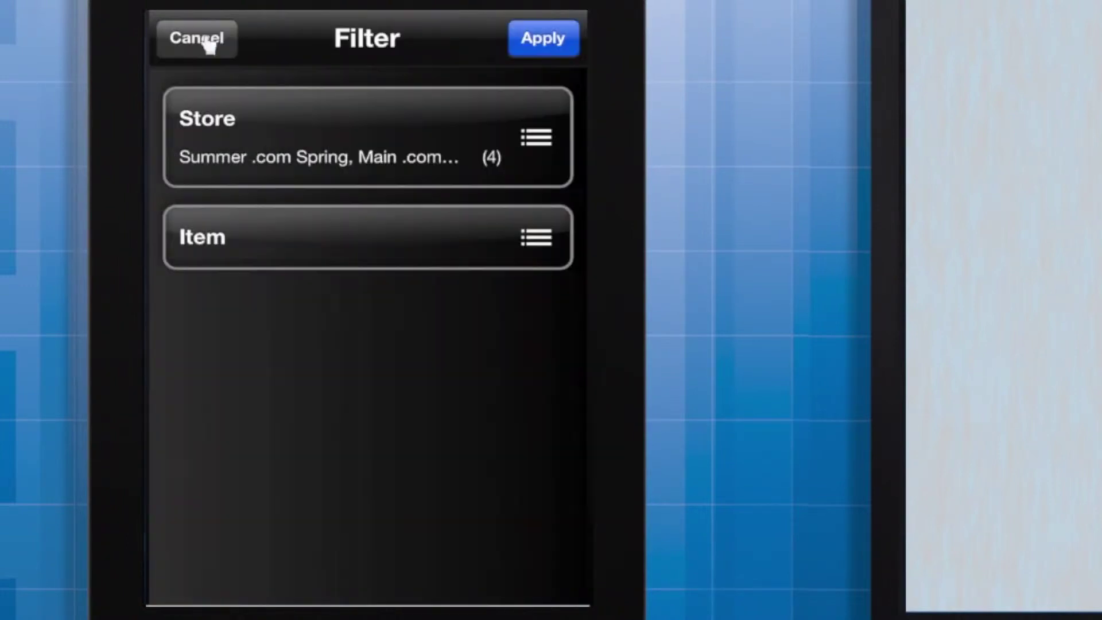
click(522, 236)
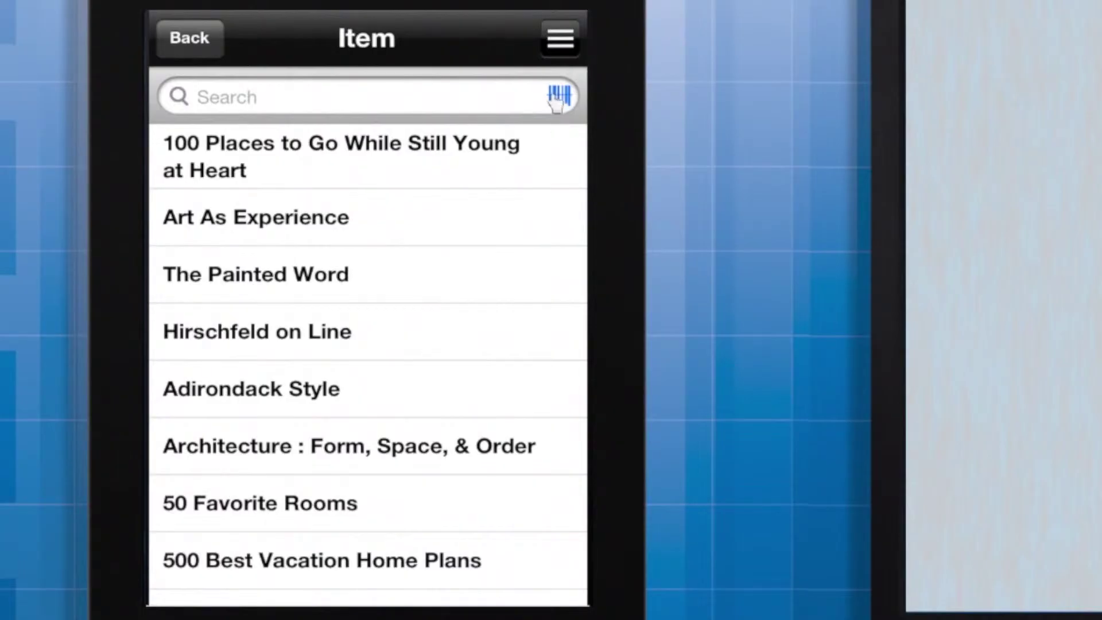
click(557, 96)
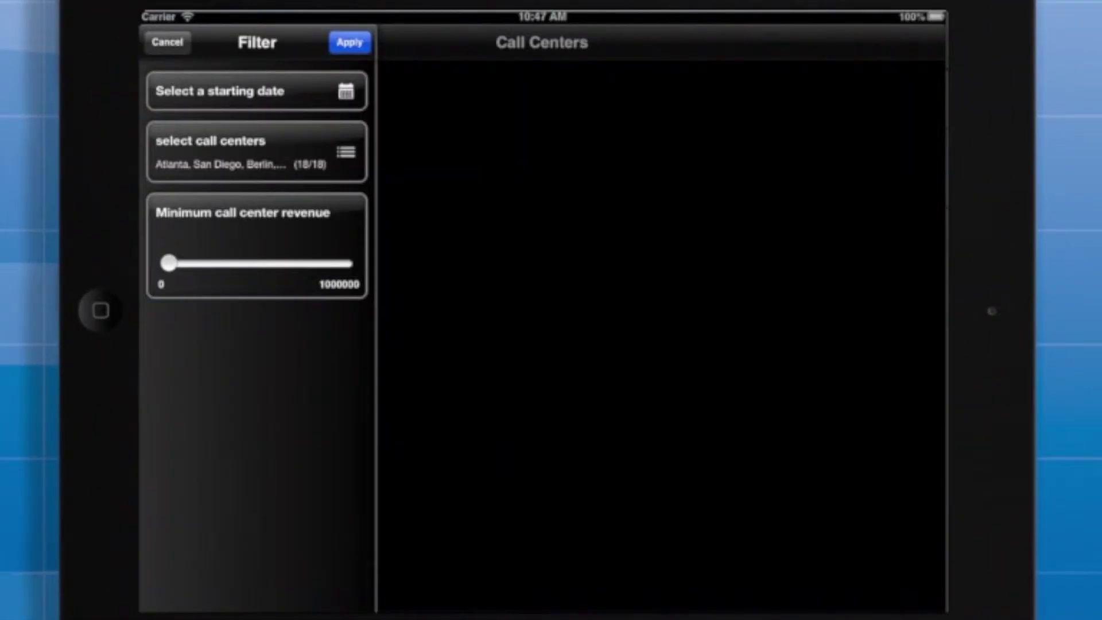
Set minimum revenue to 70,000, exclude Web from the call centers, and run the heat map.
drag(169, 262, 183, 263)
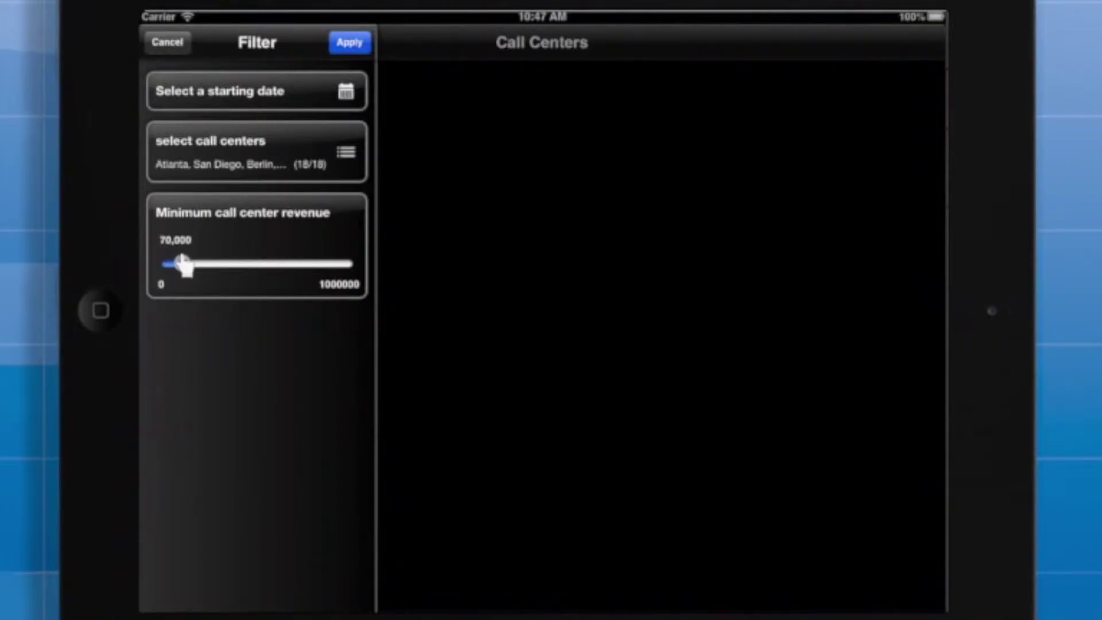
click(345, 149)
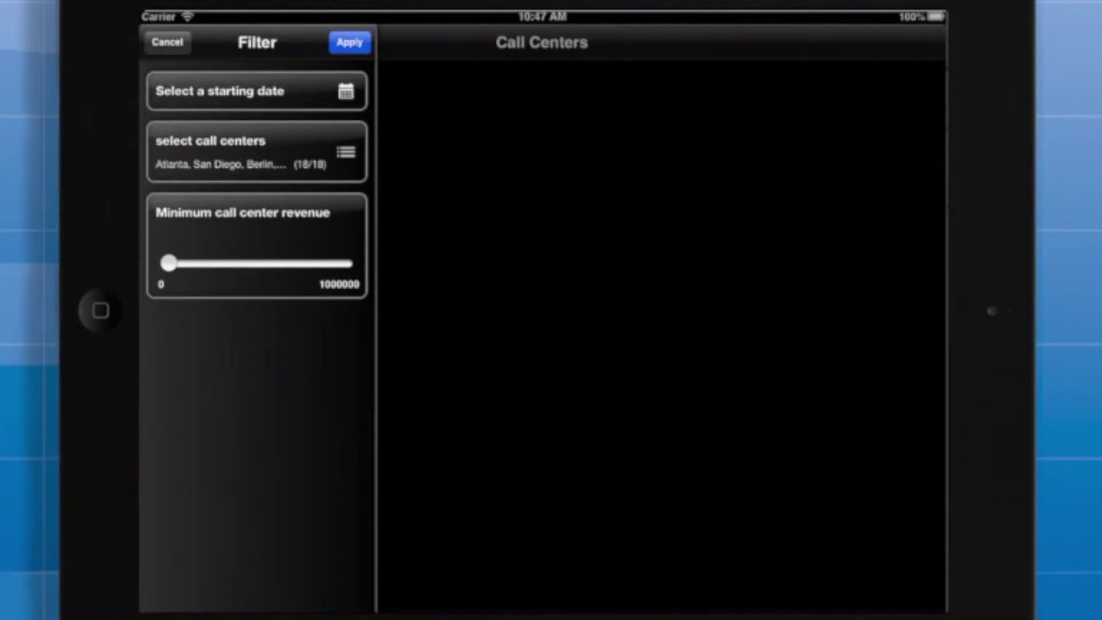
drag(169, 263, 182, 263)
click(346, 150)
scroll(305, 362, down, 5)
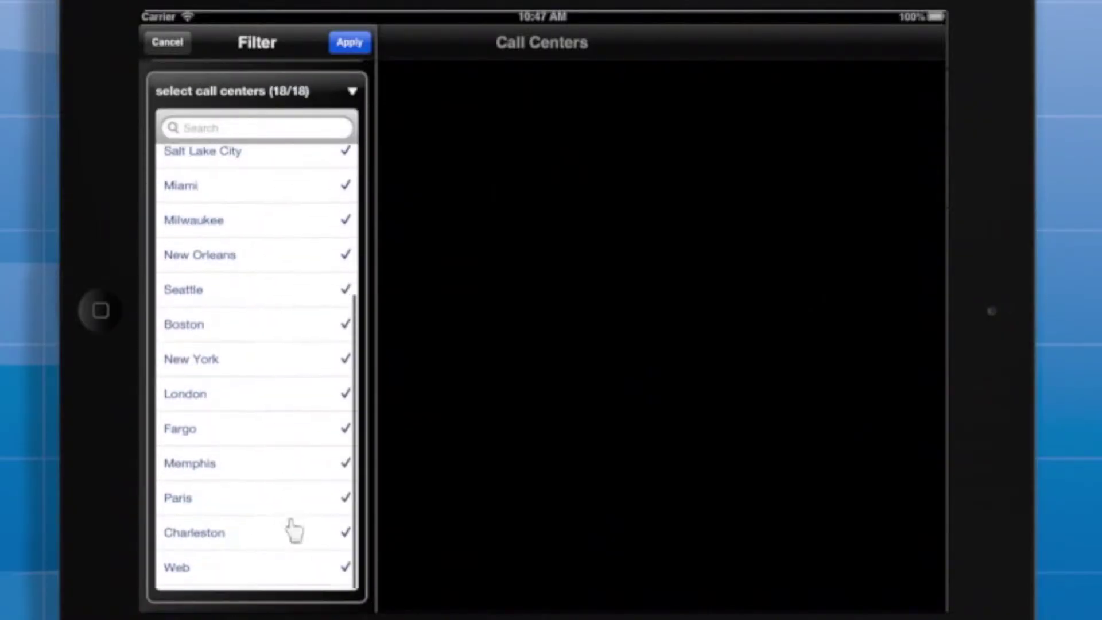
click(243, 571)
click(350, 42)
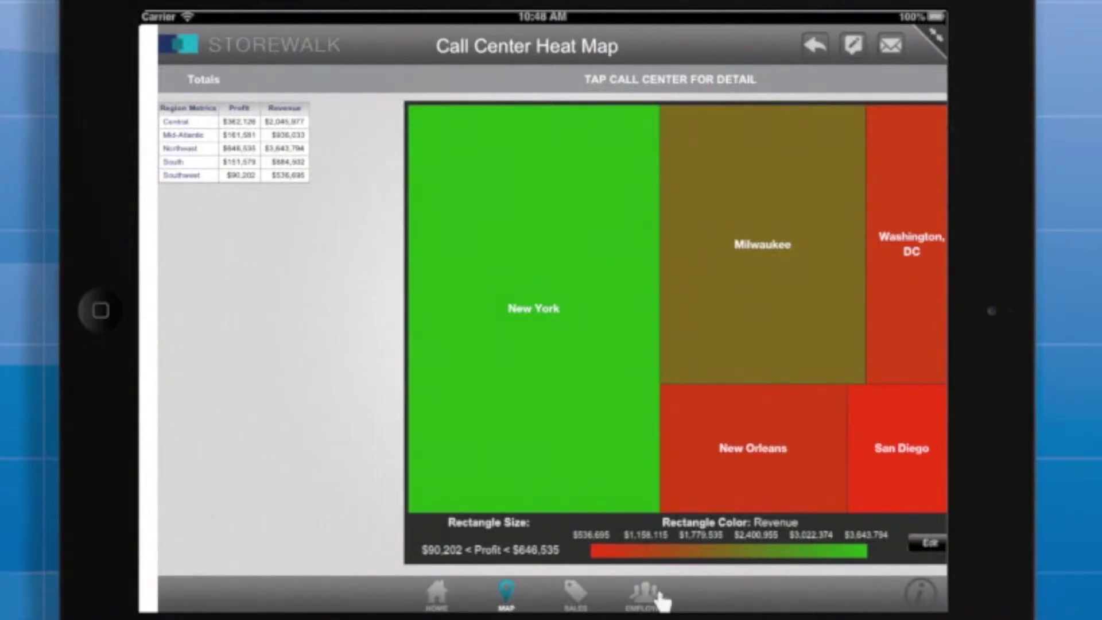
In the employee view, set minimum revenue to 10,000, select all call centers except Web, and apply.
click(660, 598)
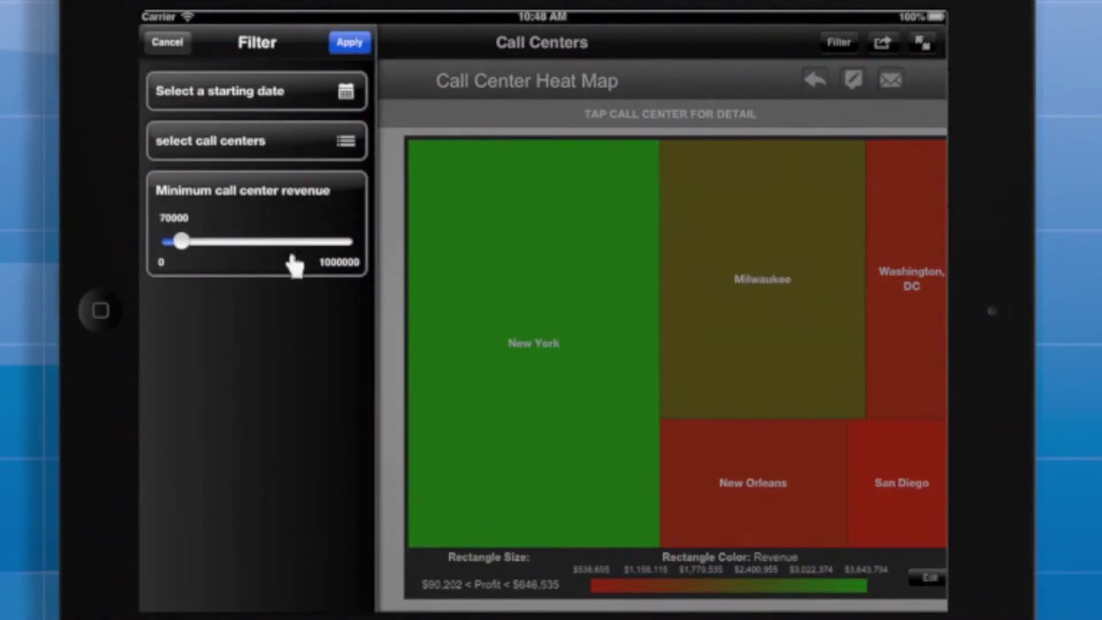
drag(181, 240, 169, 241)
click(349, 132)
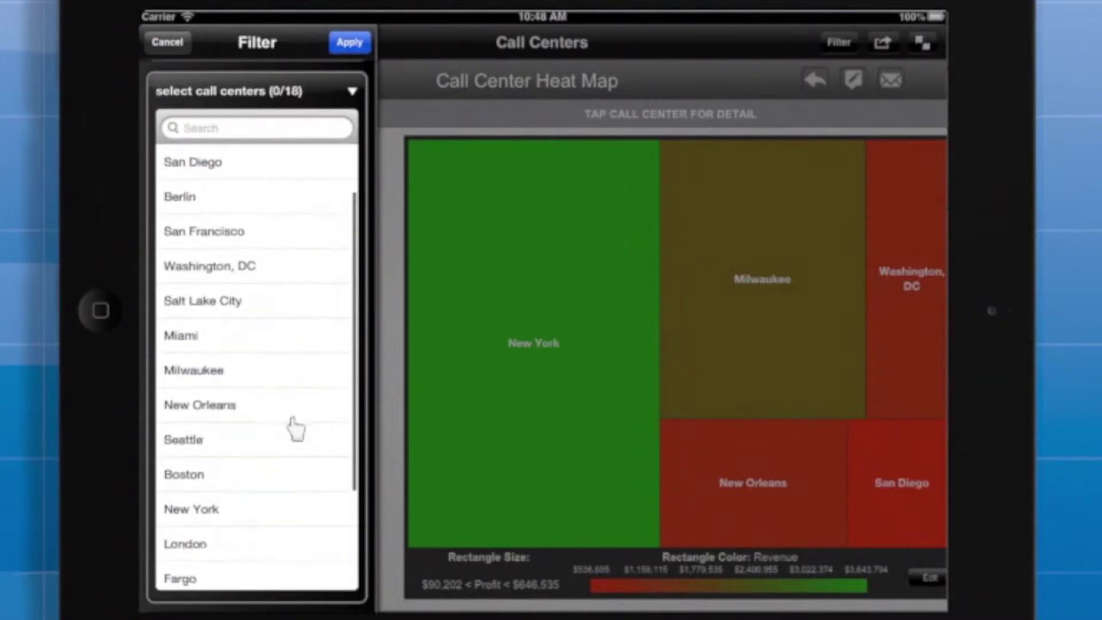
click(226, 163)
scroll(250, 241, up, 1)
click(258, 573)
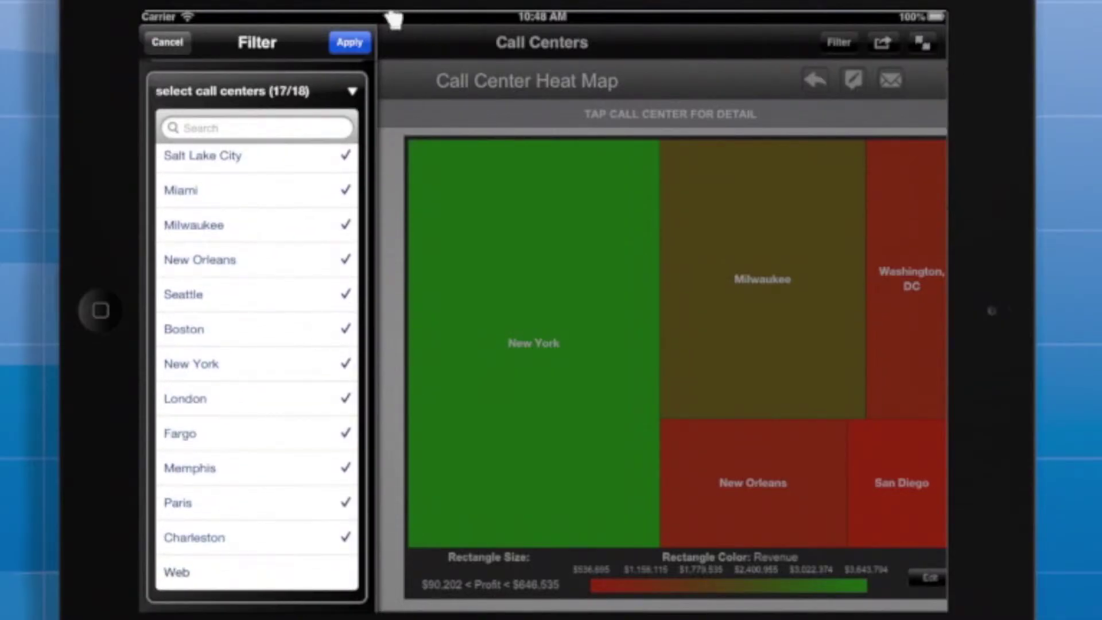
click(350, 41)
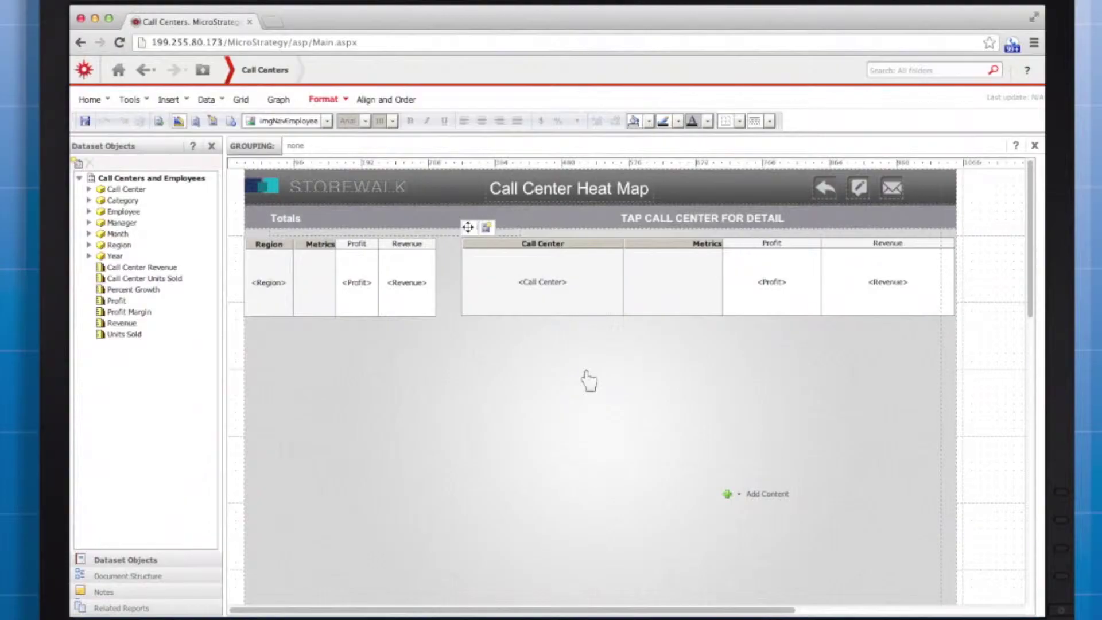
Edit the Employee image link so Value (Date) is answered with the same prompt from the source.
scroll(585, 379, down, 3)
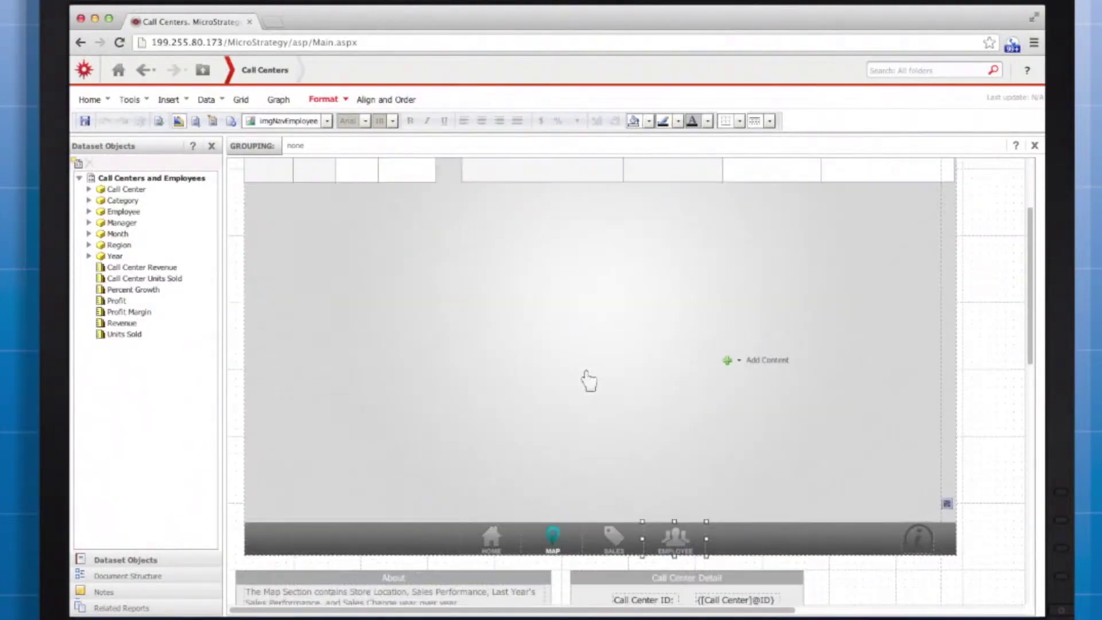
right_click(673, 535)
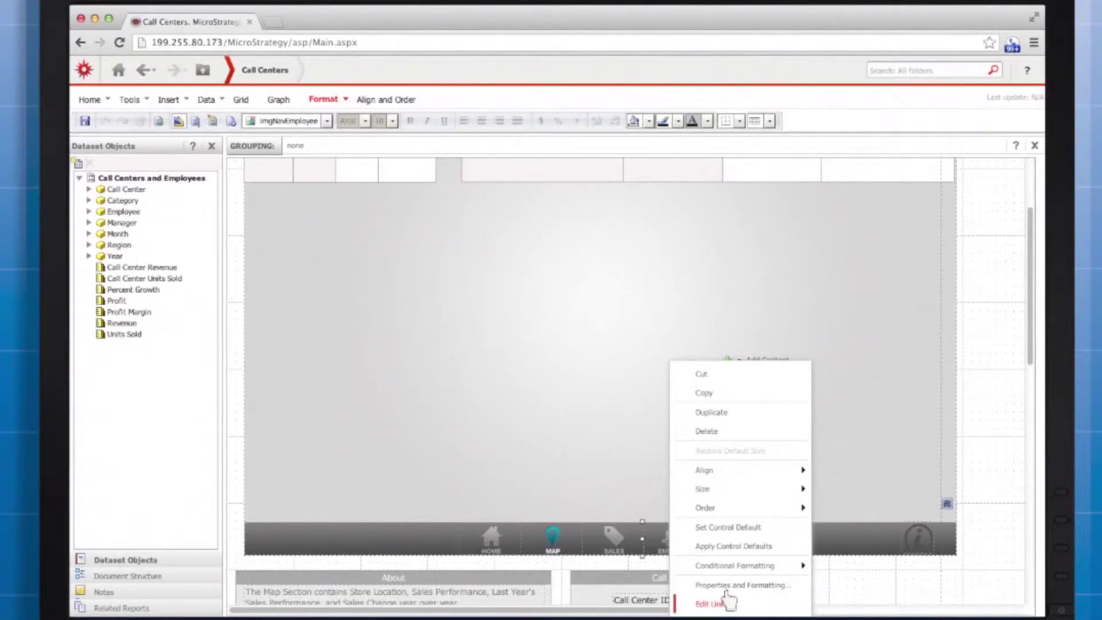
click(710, 603)
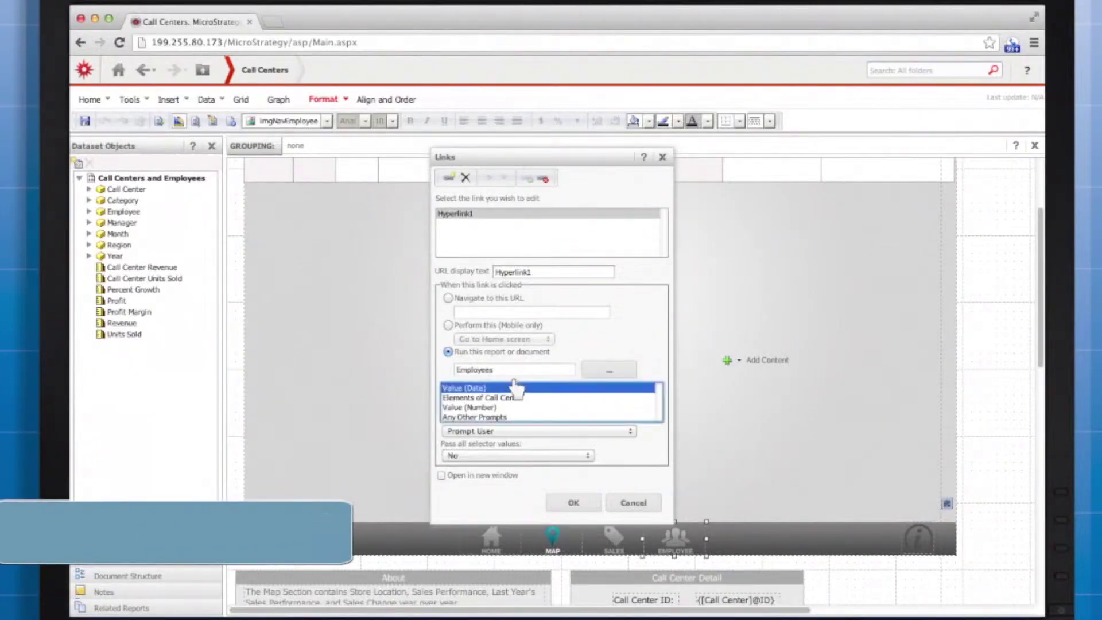
click(502, 431)
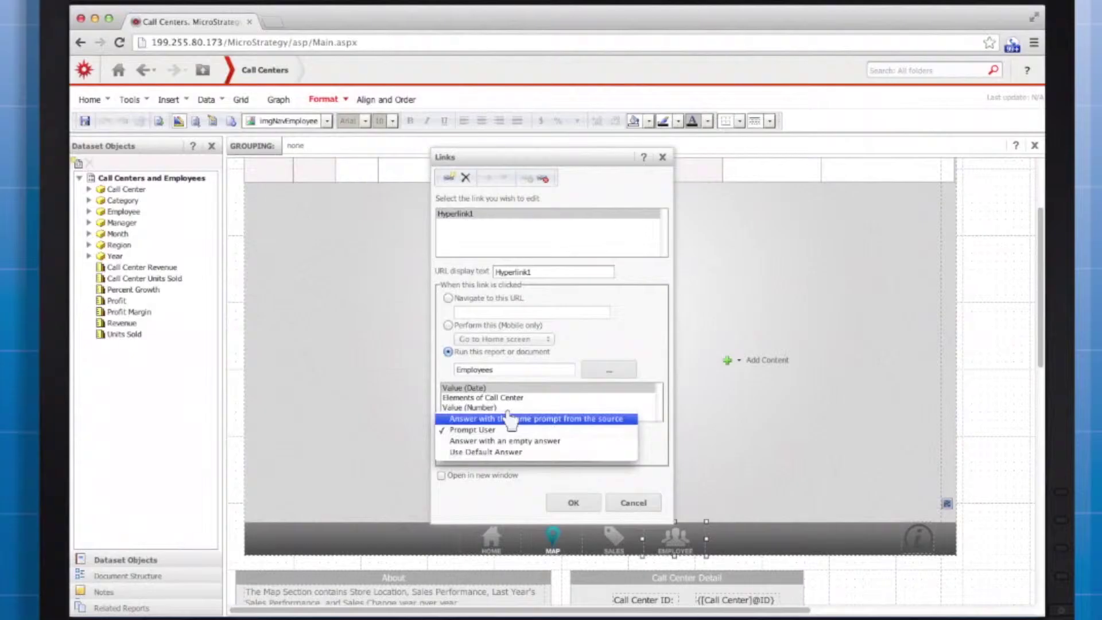
click(509, 419)
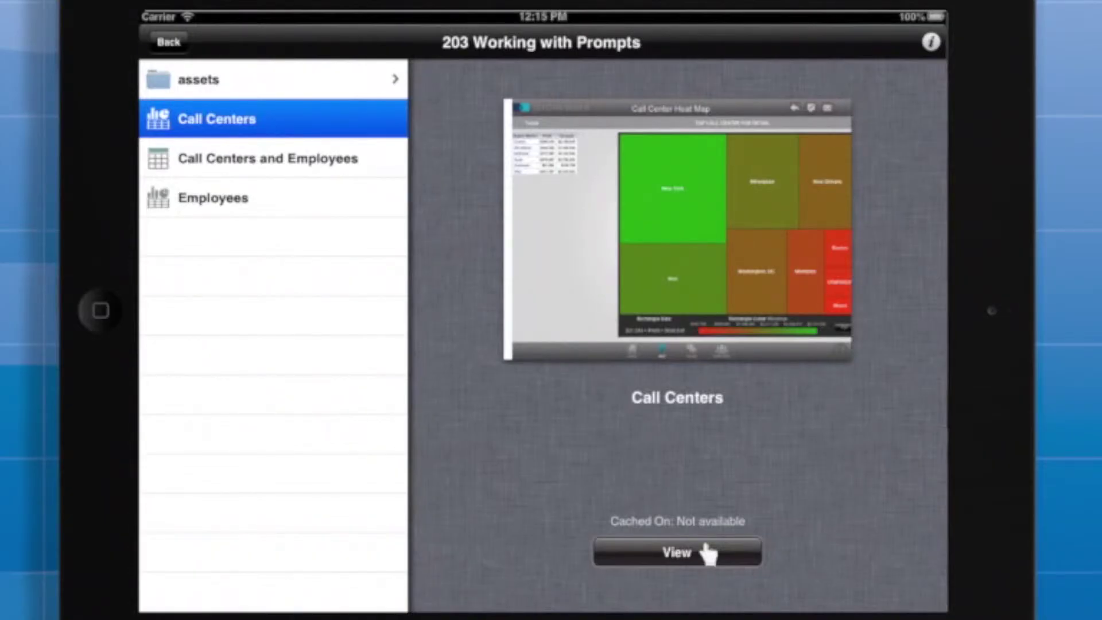
Run Call Centers excluding Atlanta, San Diego and Berlin with minimum revenue 40,000.
click(706, 550)
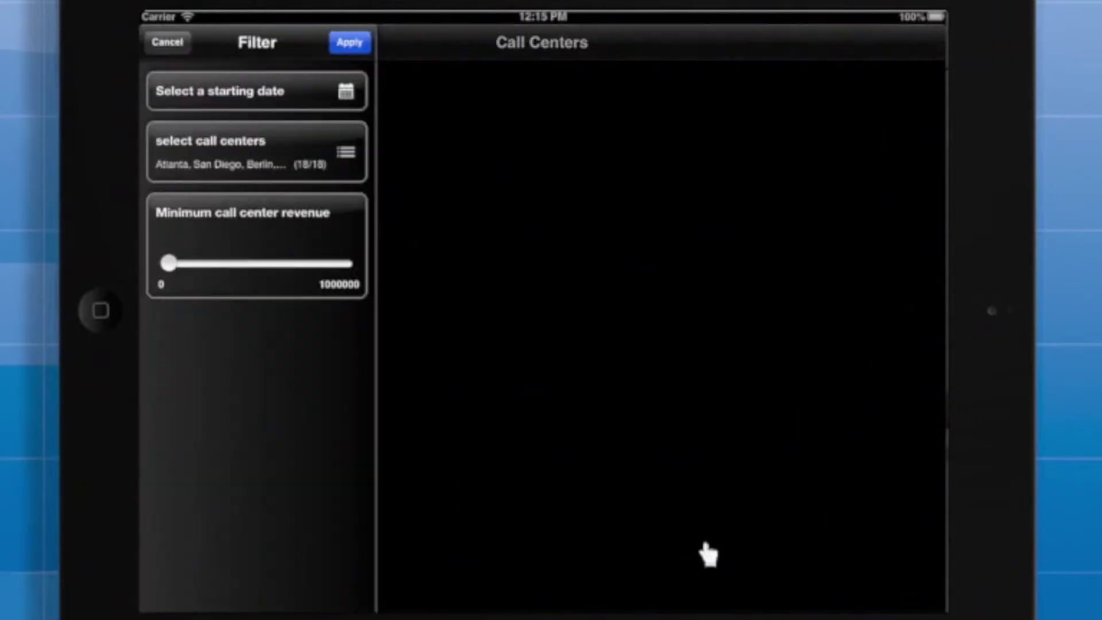
click(346, 150)
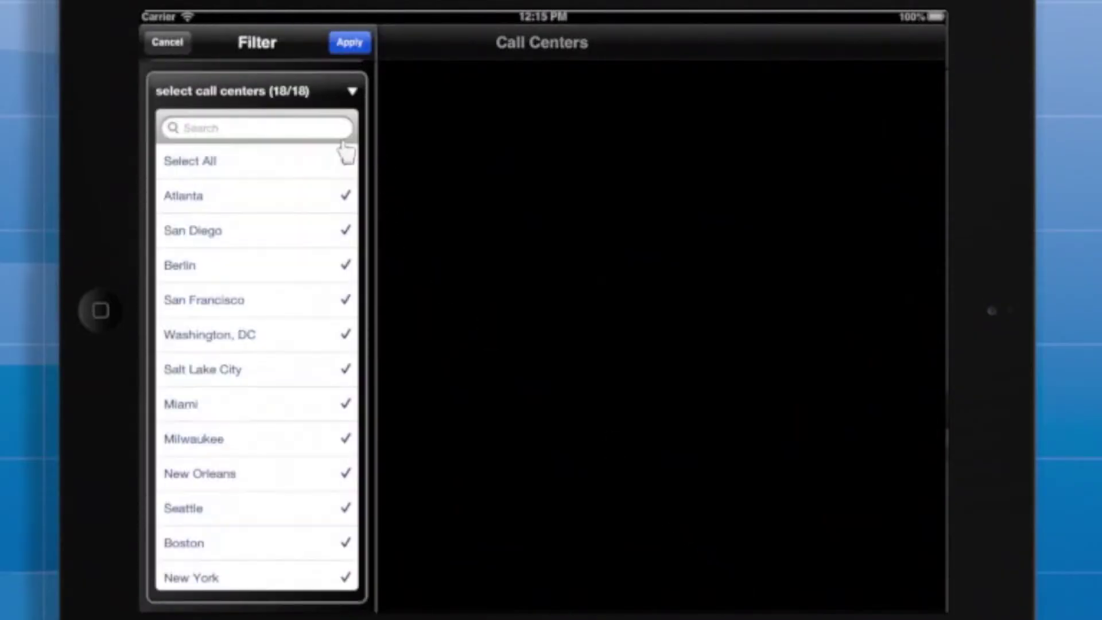
click(299, 201)
click(290, 230)
click(268, 263)
click(351, 91)
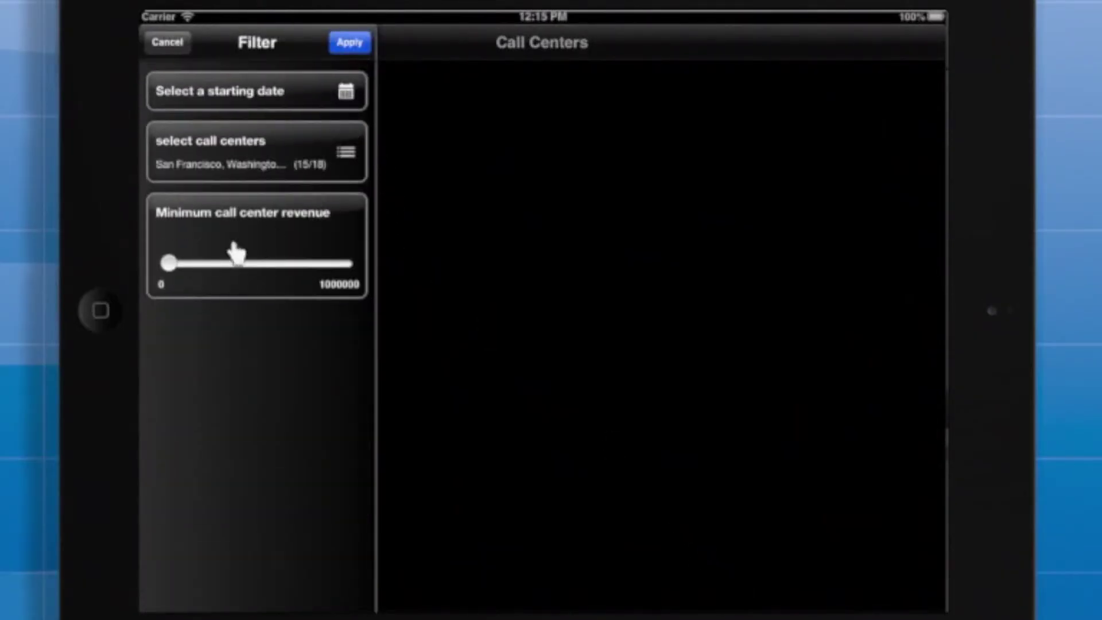
drag(168, 264, 176, 262)
click(360, 39)
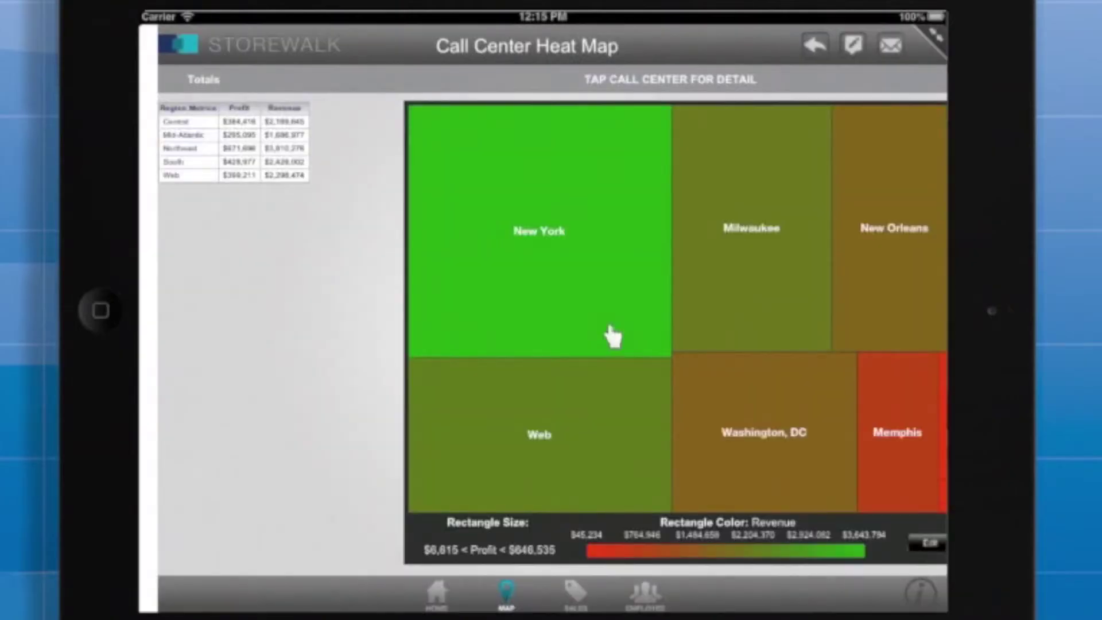
Switch to the employee view and open its filter panel.
click(651, 592)
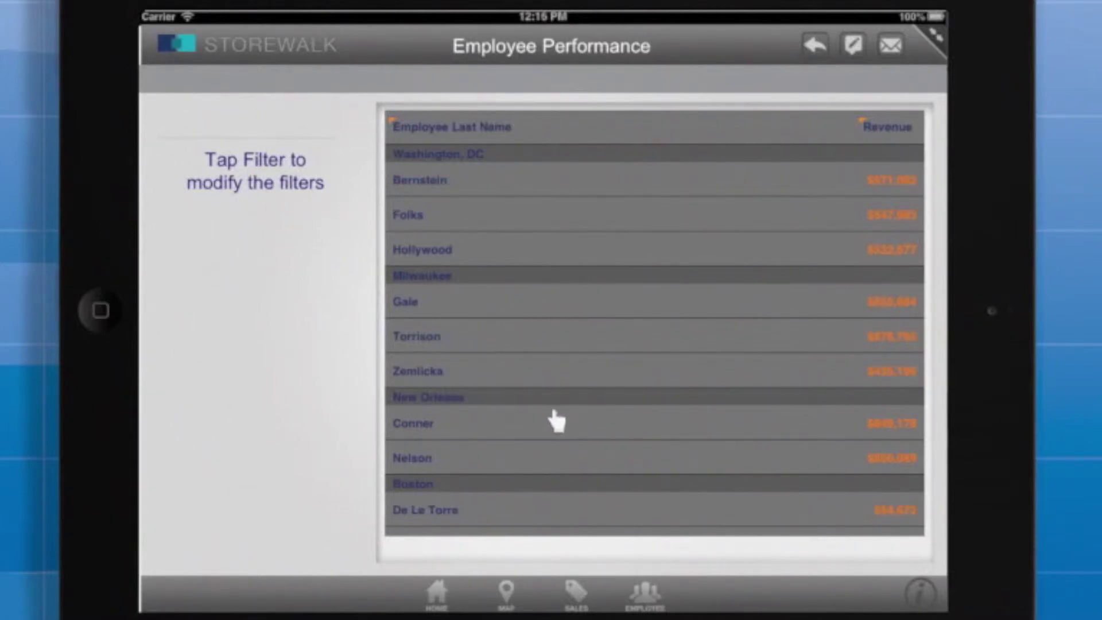
click(933, 35)
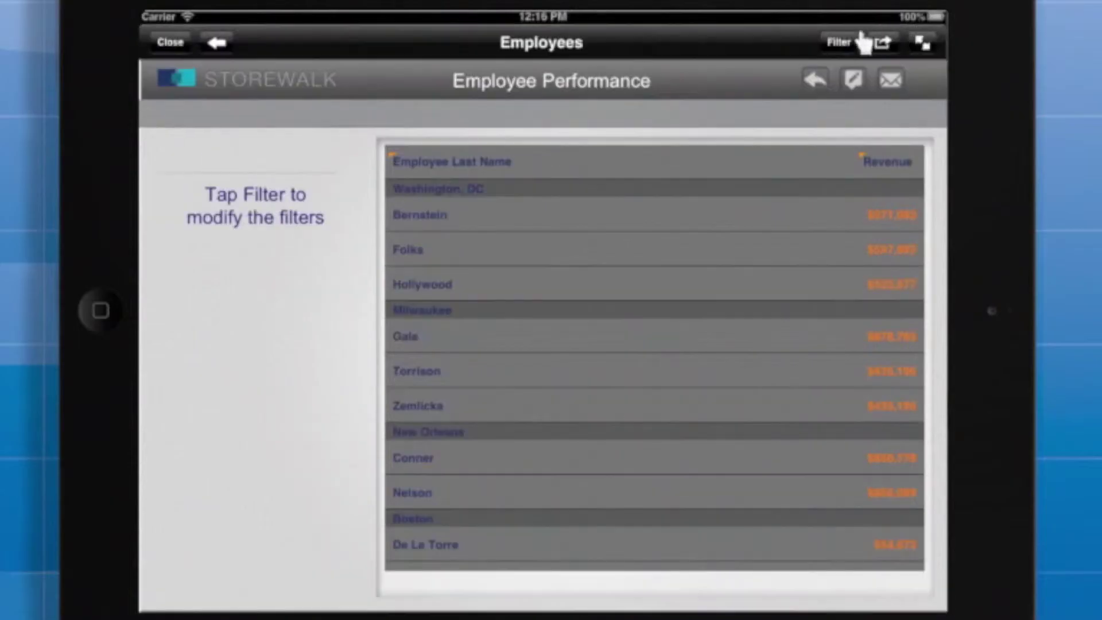
click(835, 43)
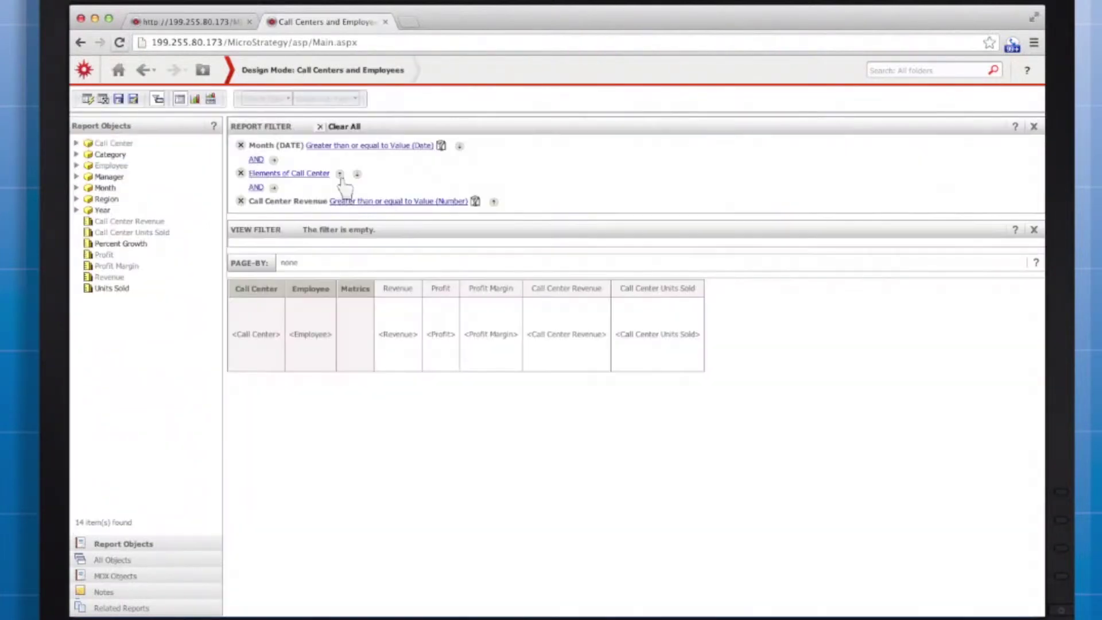
Open the Elements of Call Center prompt and view its General settings.
click(306, 174)
click(398, 153)
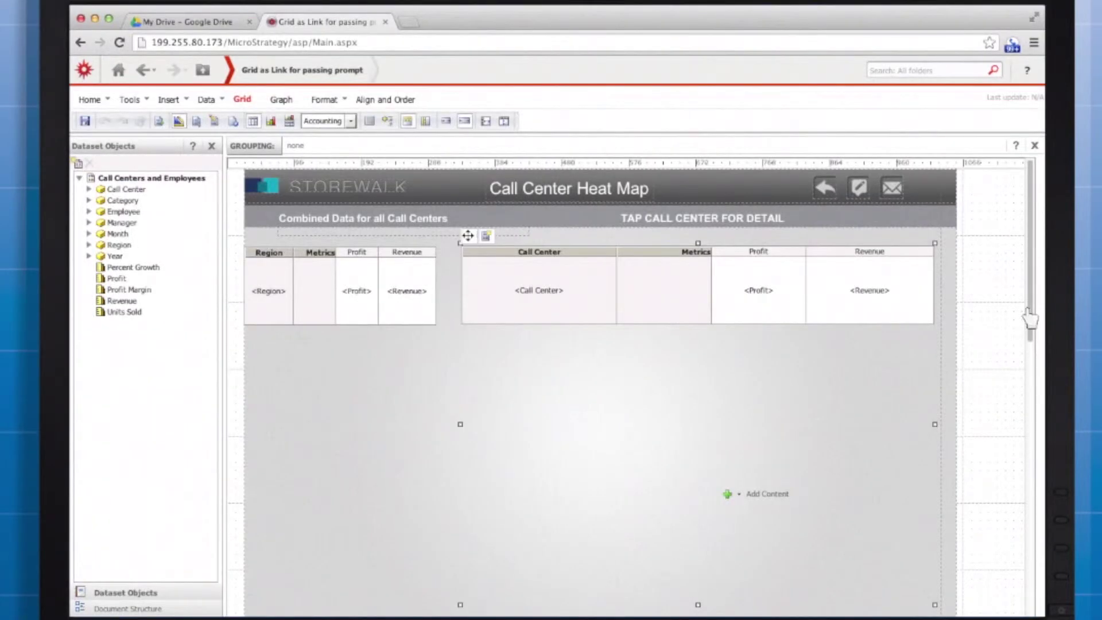
Edit the Call Center header's links so Elements of Call Center is set to 'Answer dynamically'.
right_click(543, 248)
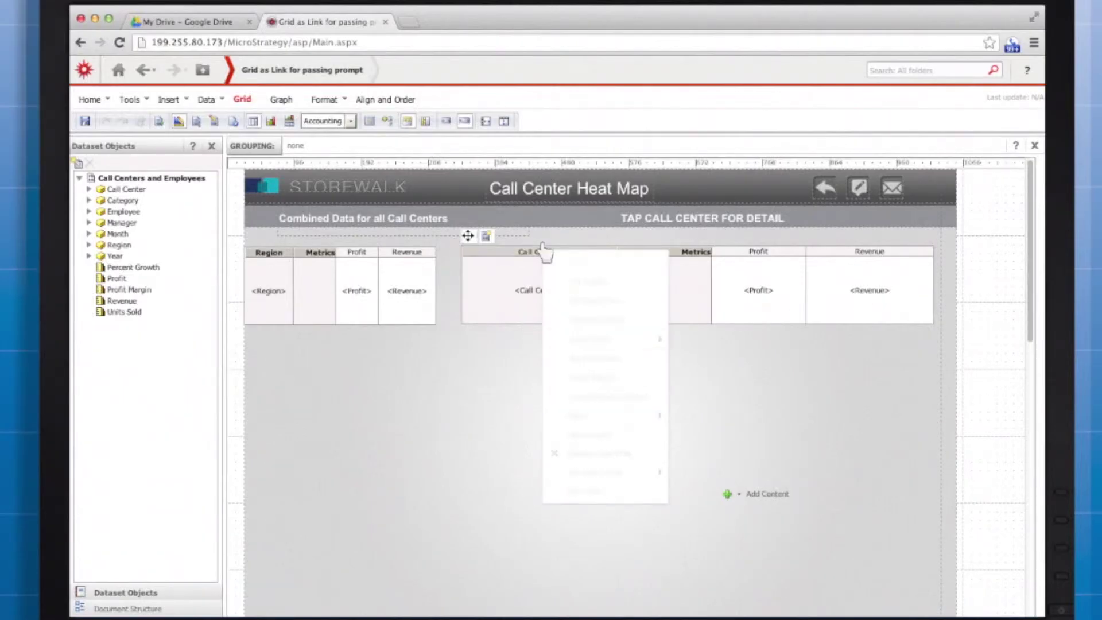
click(610, 486)
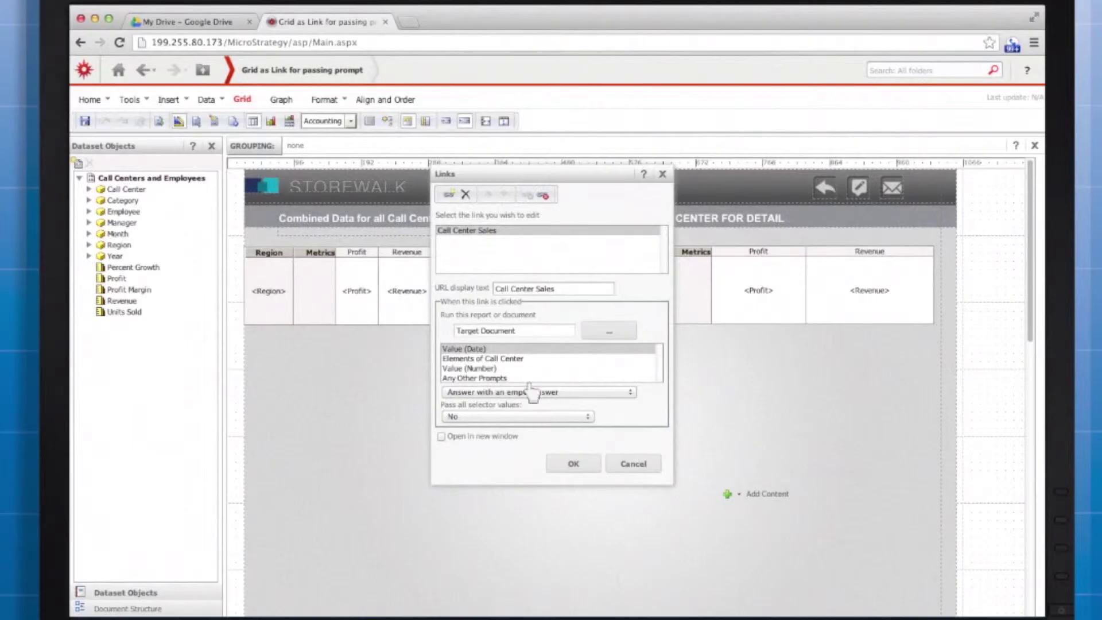
click(505, 358)
click(551, 391)
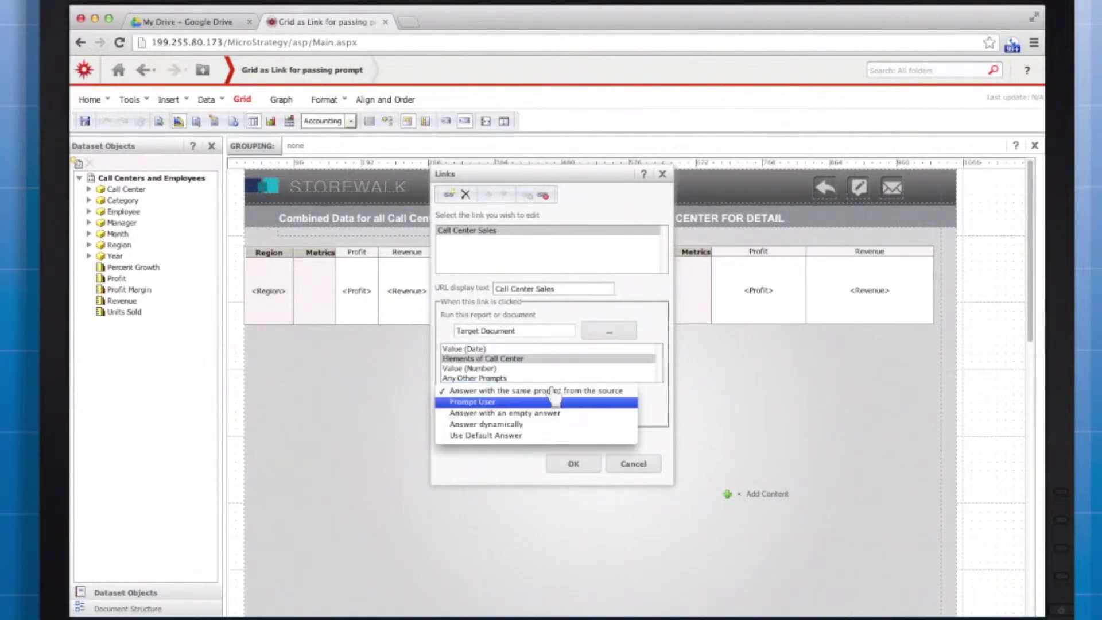
click(533, 423)
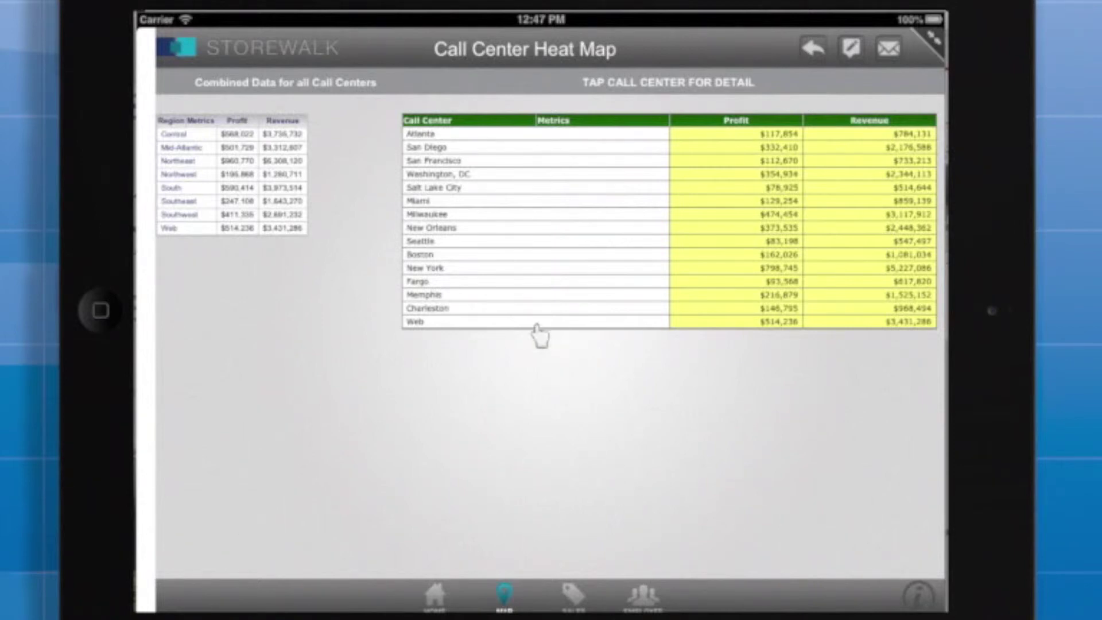
Open the New York call center's detail from its row in the Call Center grid.
click(431, 261)
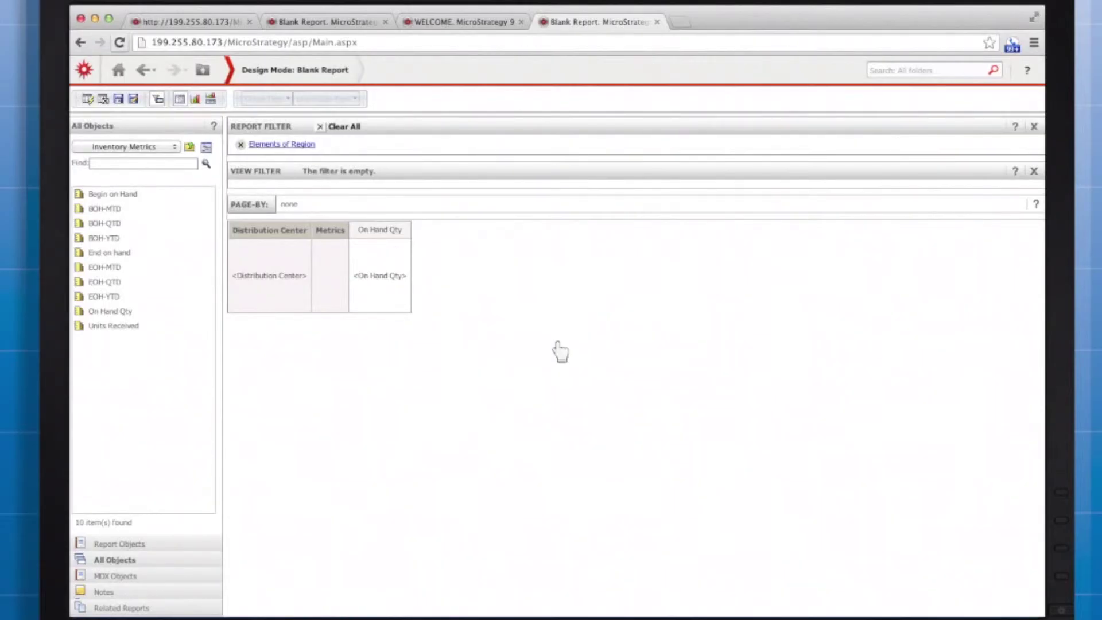
Run the Blank Report with regions Canada through Southwest as the Region answer, then save.
click(98, 92)
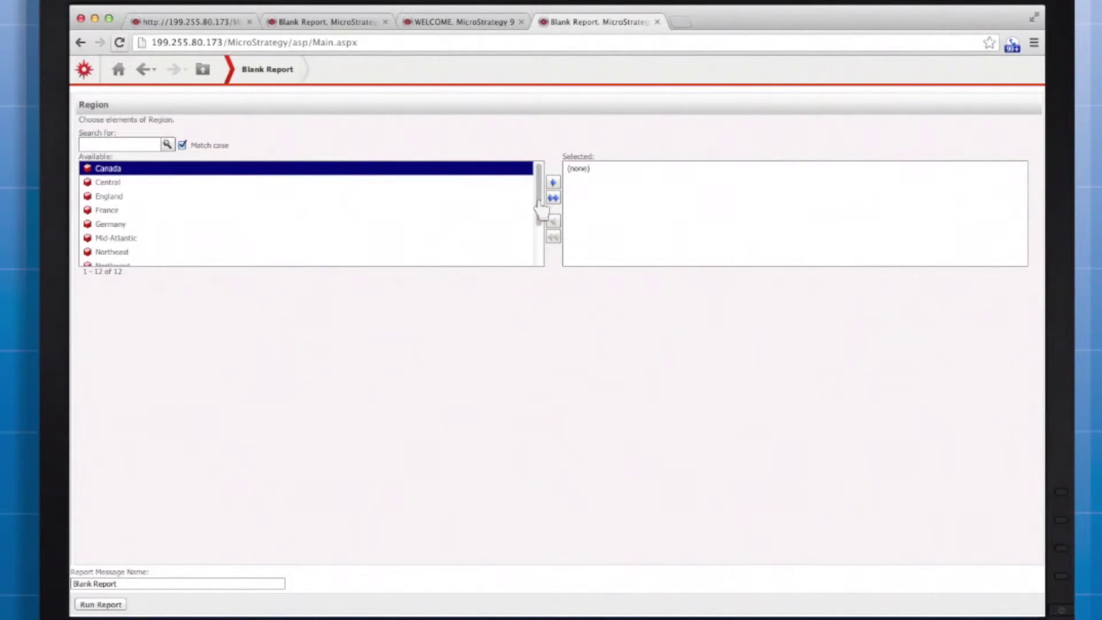
drag(542, 212, 539, 246)
shift+click(406, 231)
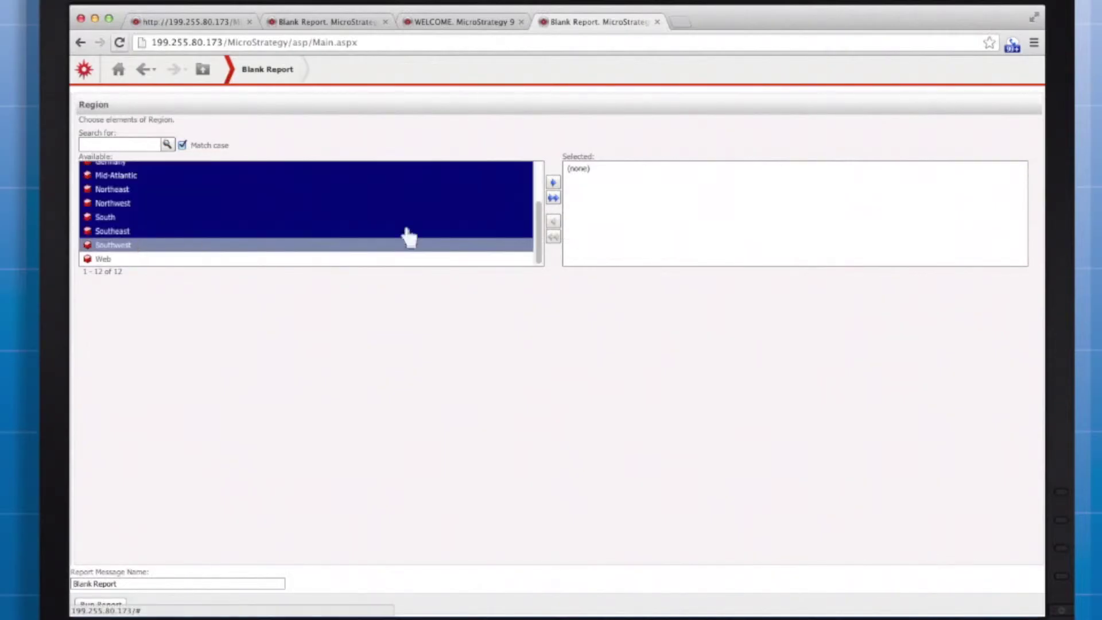
click(553, 182)
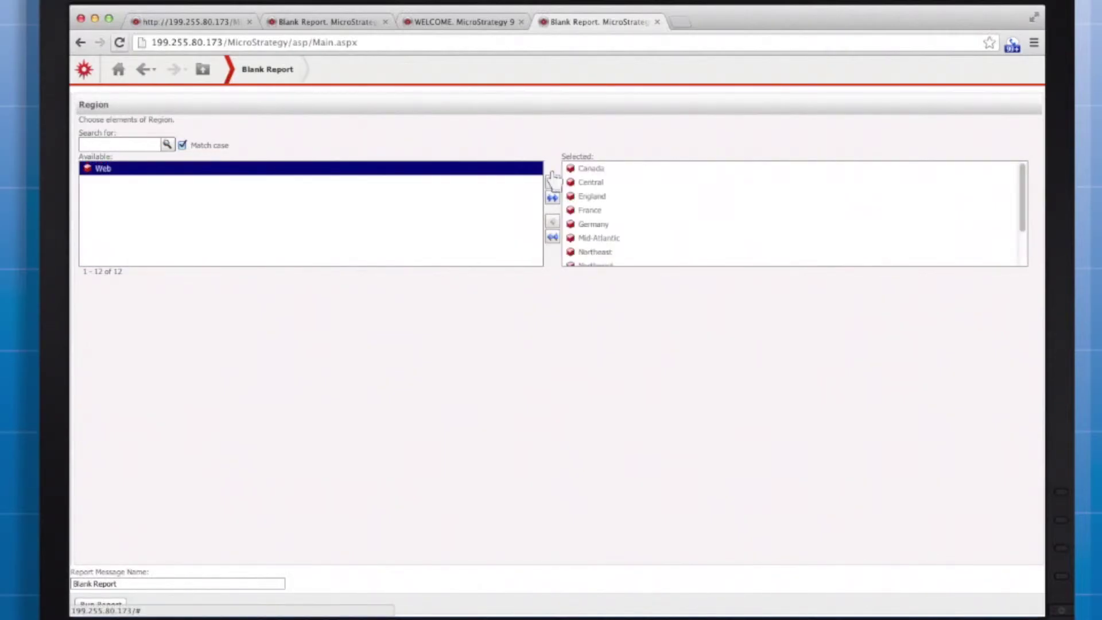
click(105, 604)
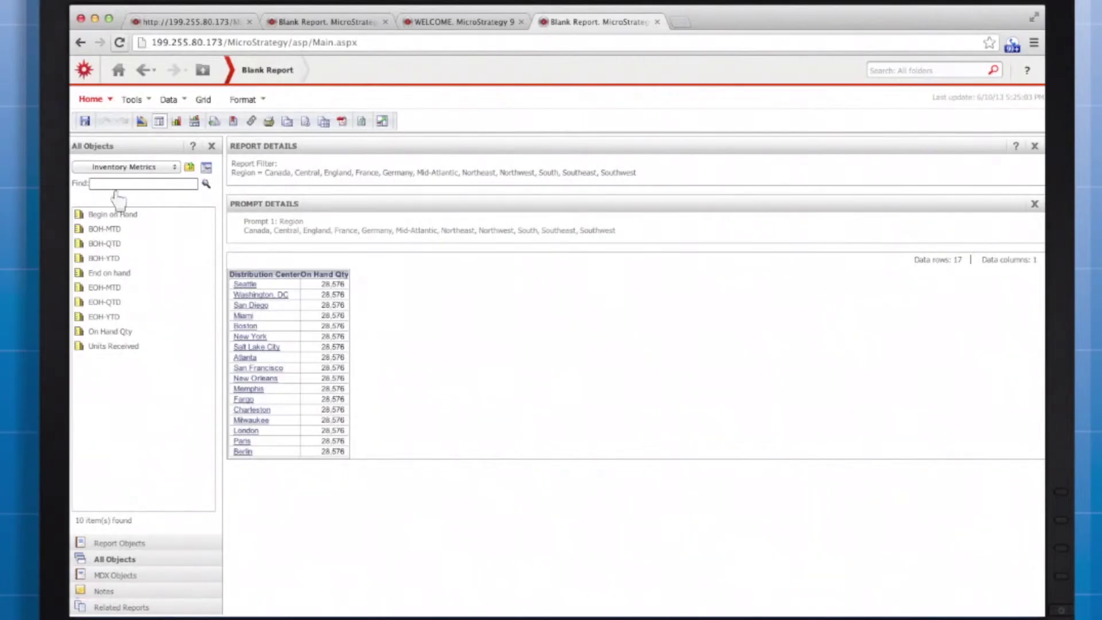
click(85, 119)
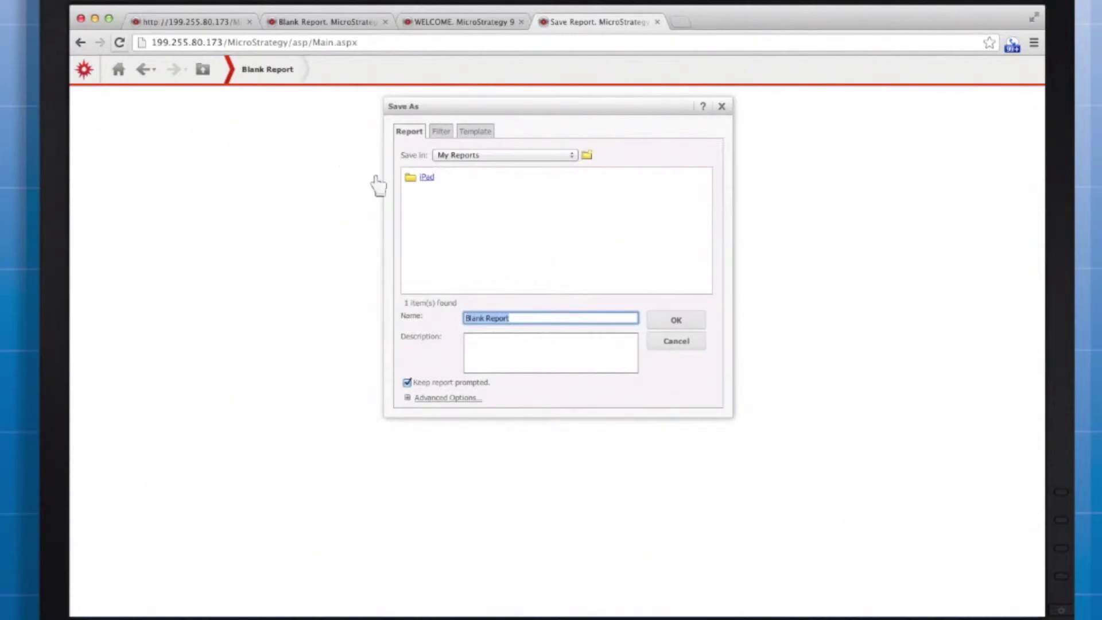
Save the report as prompted, making the current prompt answers the defaults.
click(417, 394)
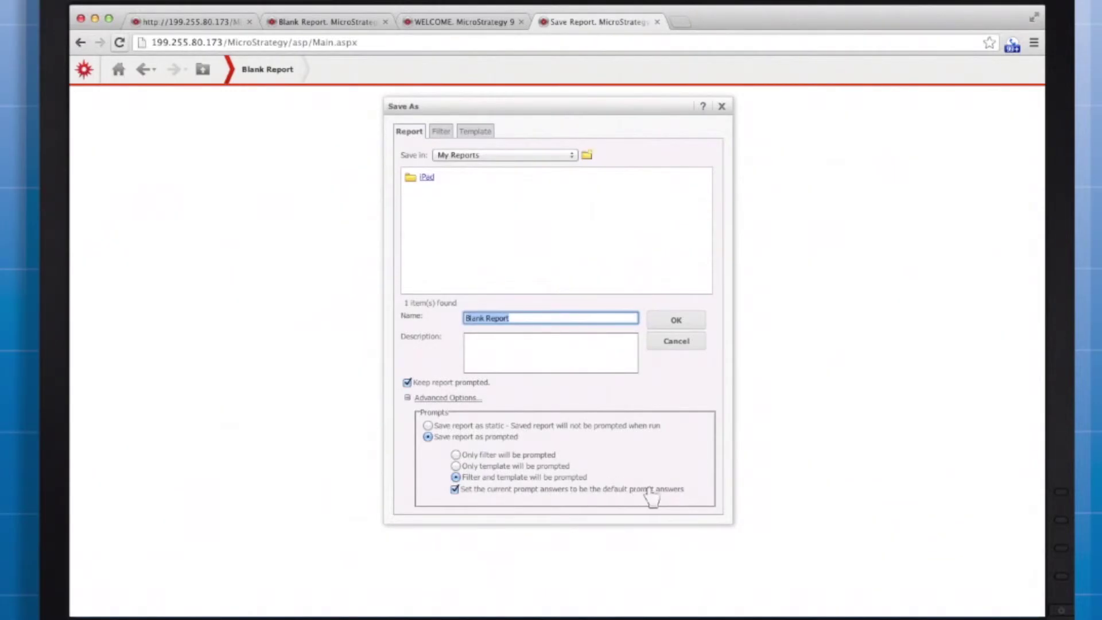
click(689, 310)
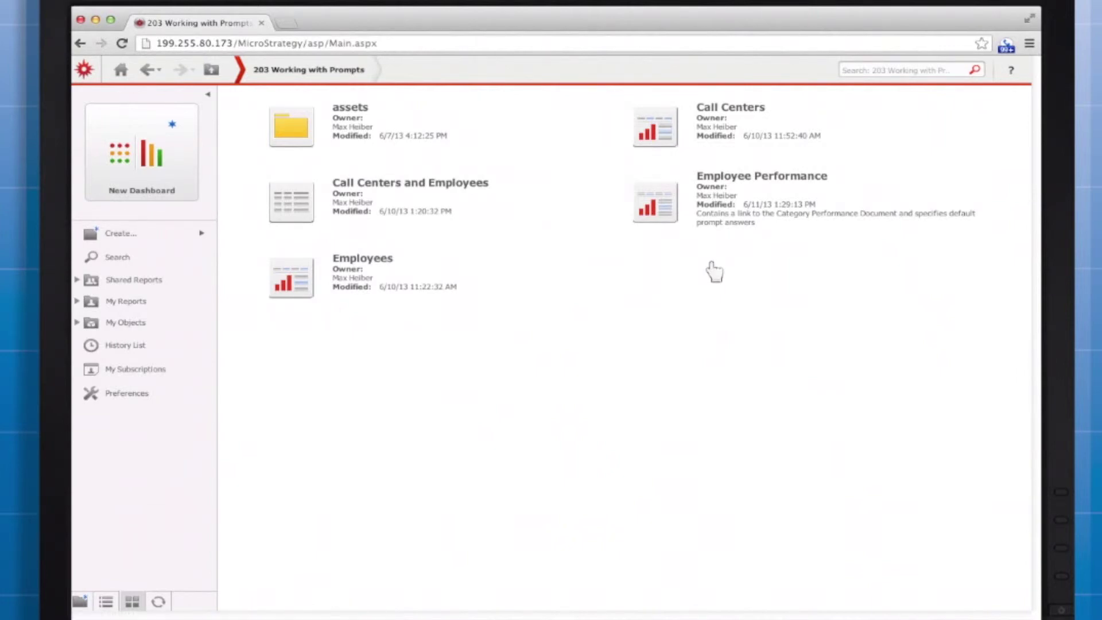
Run Employee Performance with start date 2/2/2010, all call centers, and minimum revenue 0.
click(729, 178)
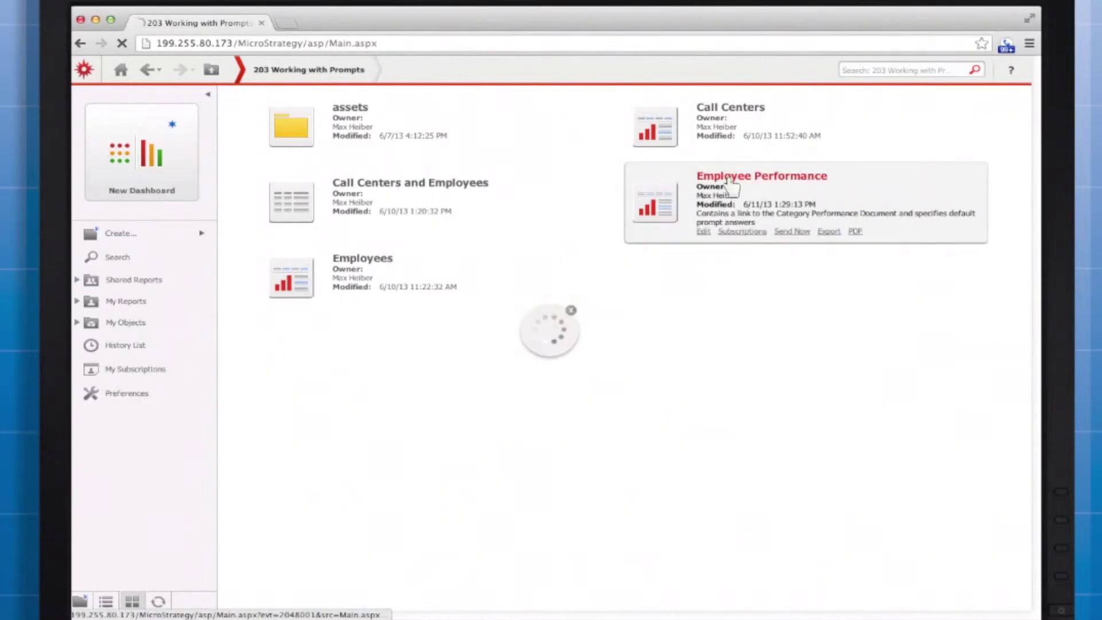
text(2/2/2010)
click(625, 256)
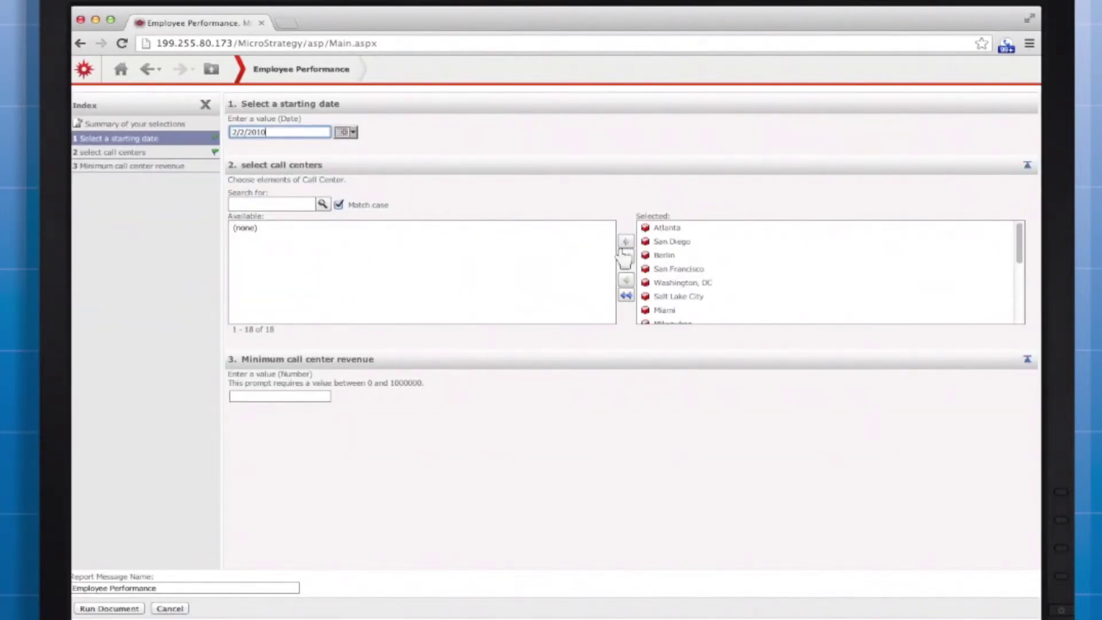
click(287, 397)
text(0)
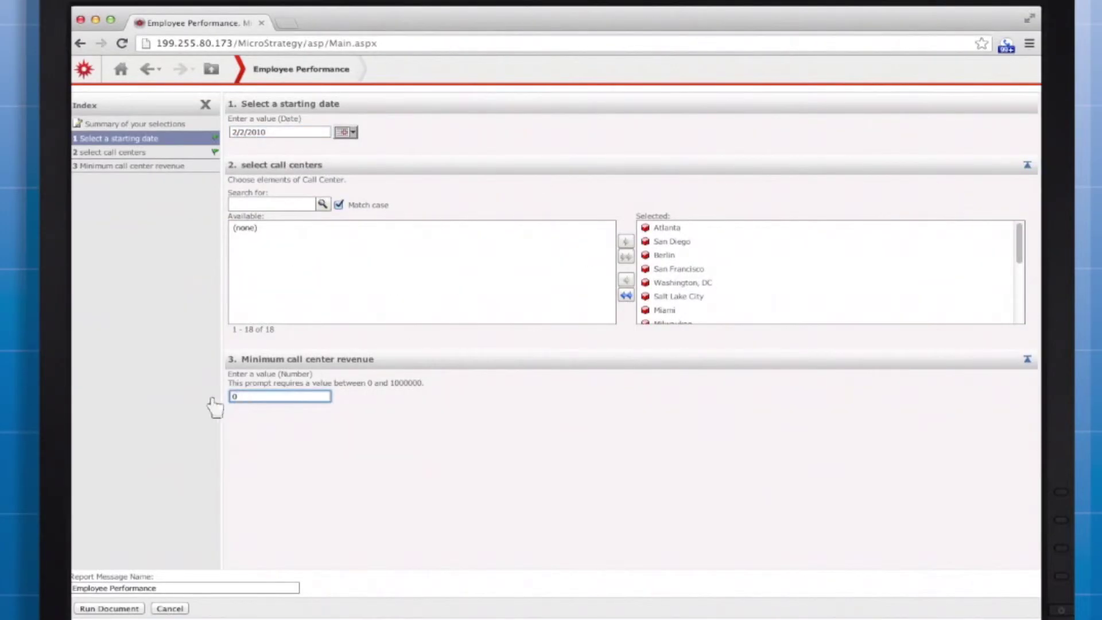
click(124, 608)
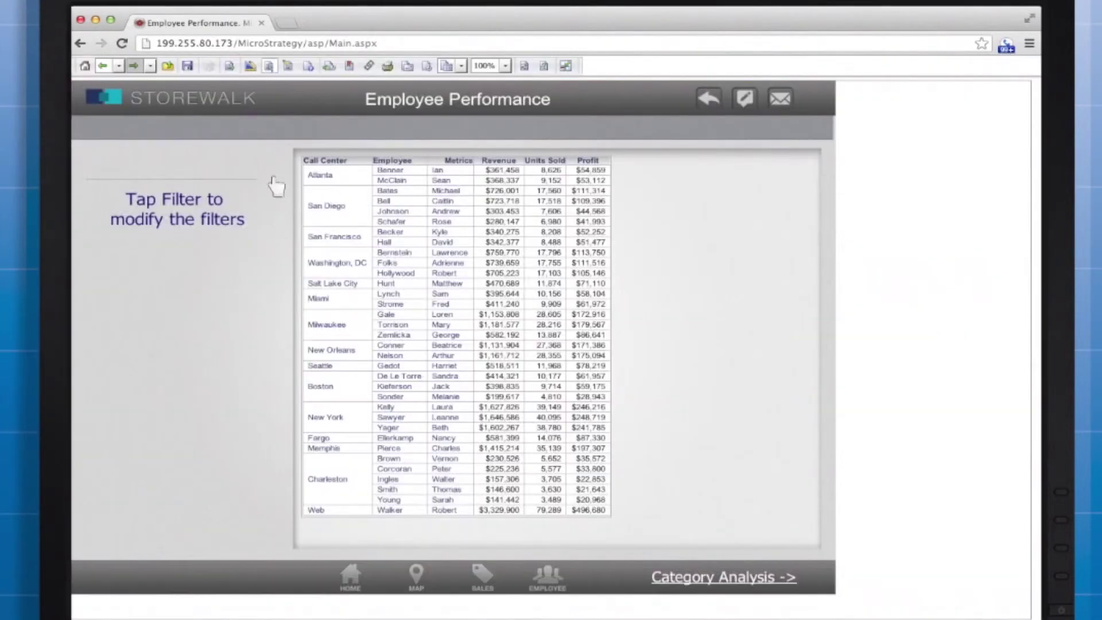
Switch the document to Design Mode and start Save As.
click(248, 70)
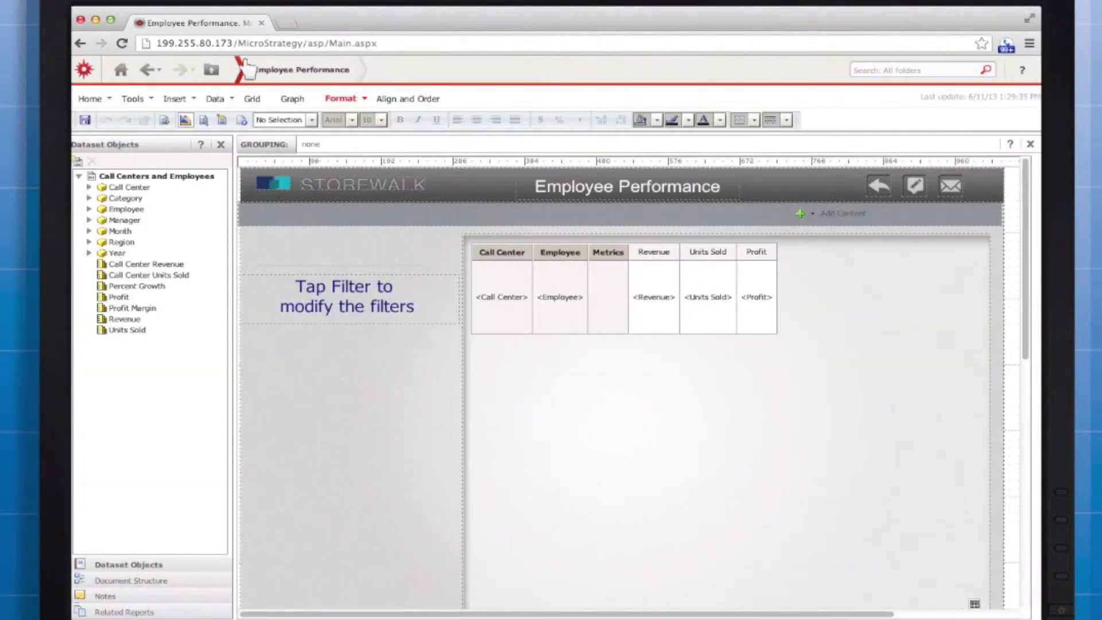
click(129, 97)
click(140, 138)
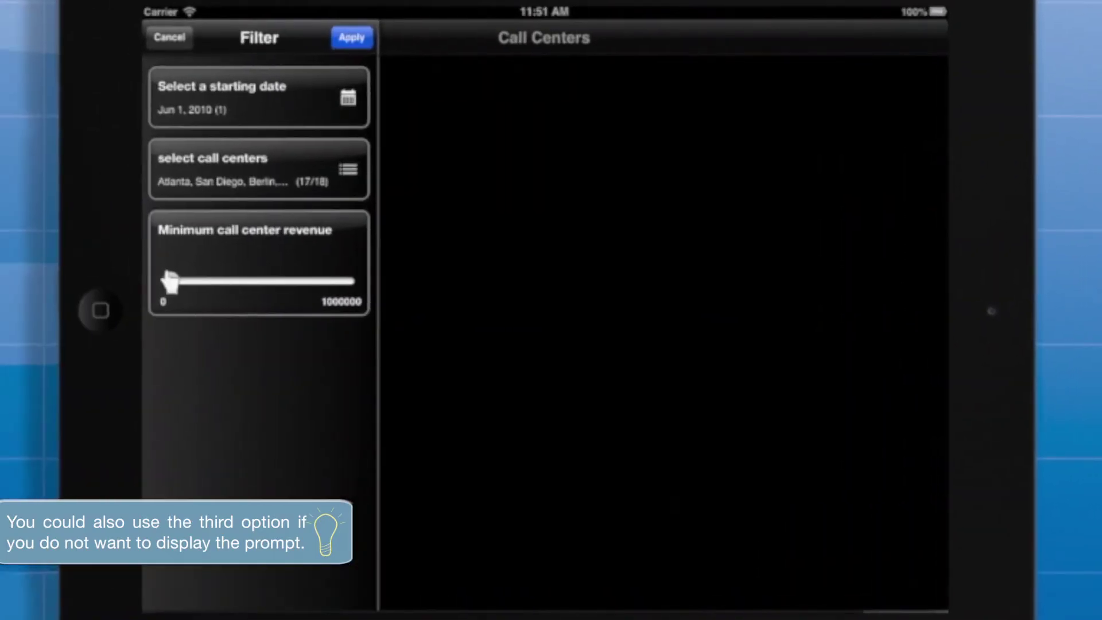
Apply a 60,000 minimum call center revenue and view Employee Performance.
drag(170, 281, 181, 281)
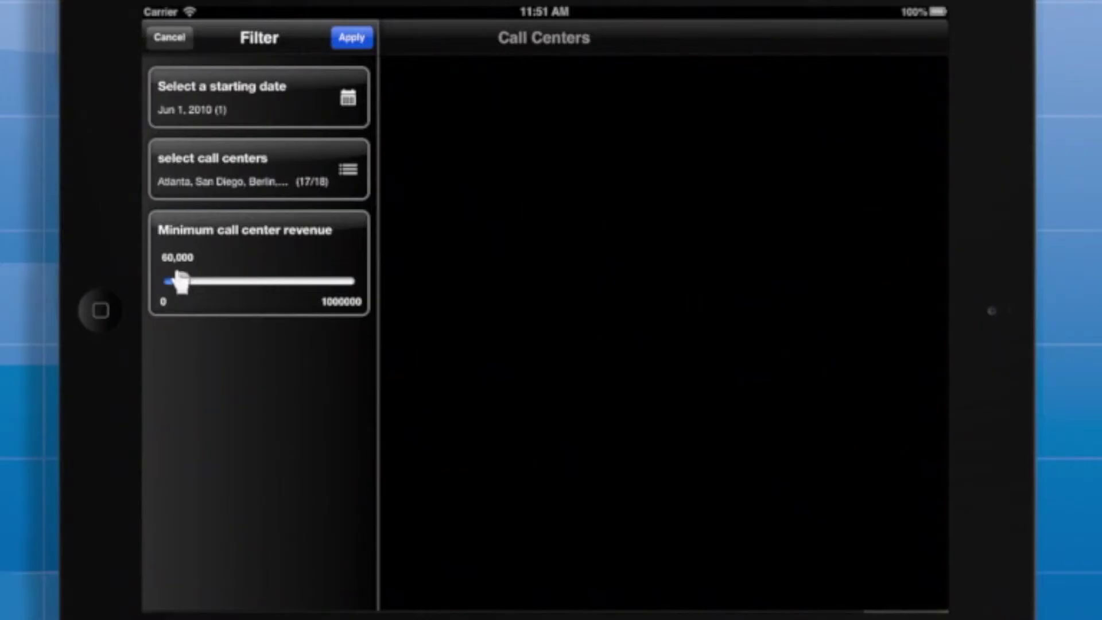
click(352, 39)
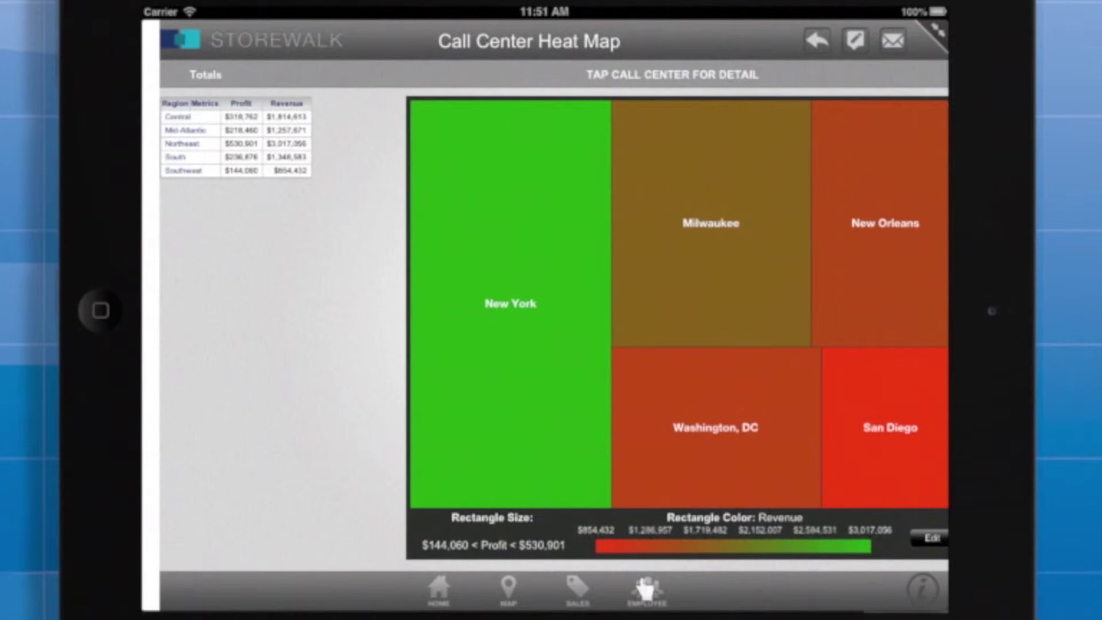
click(646, 588)
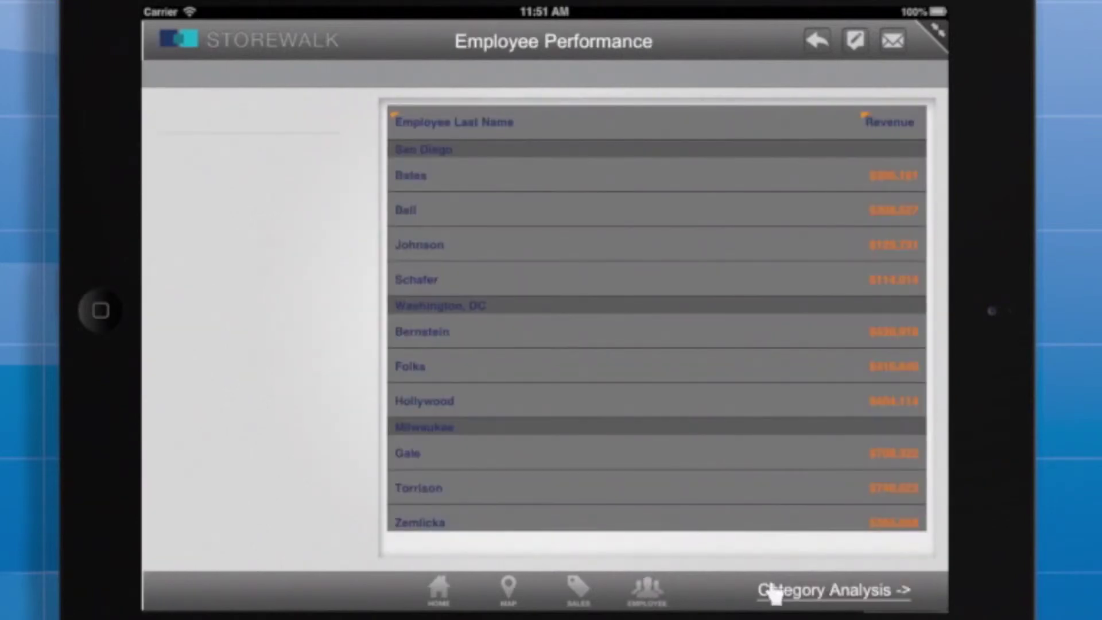
Follow the Category Analysis link, go back, revisit the heat map and Employee view, then go full-screen.
click(775, 591)
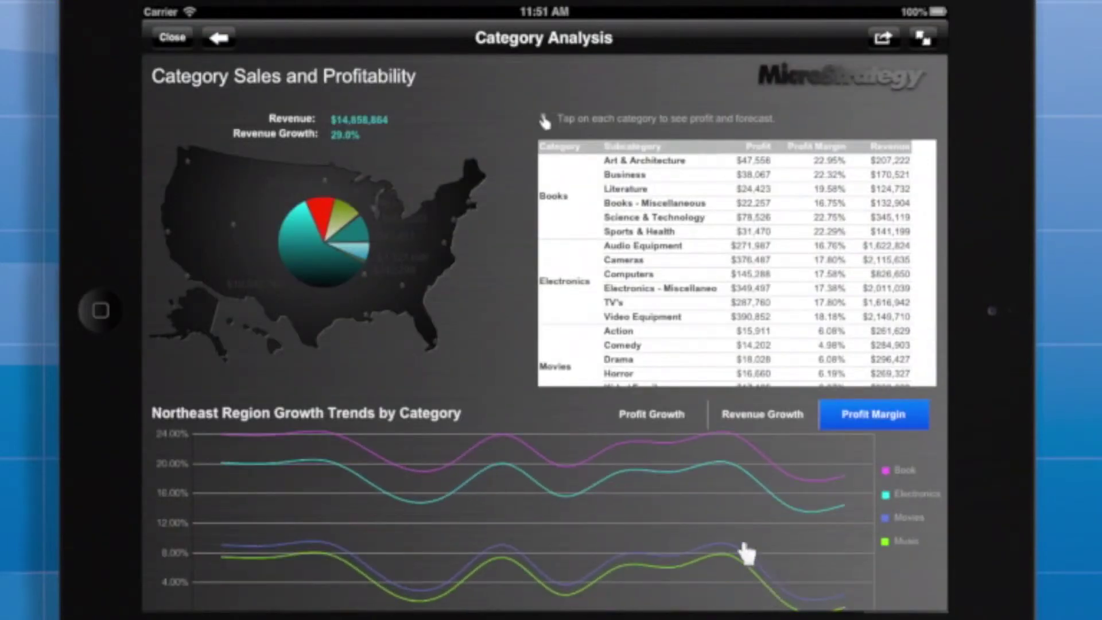
click(218, 38)
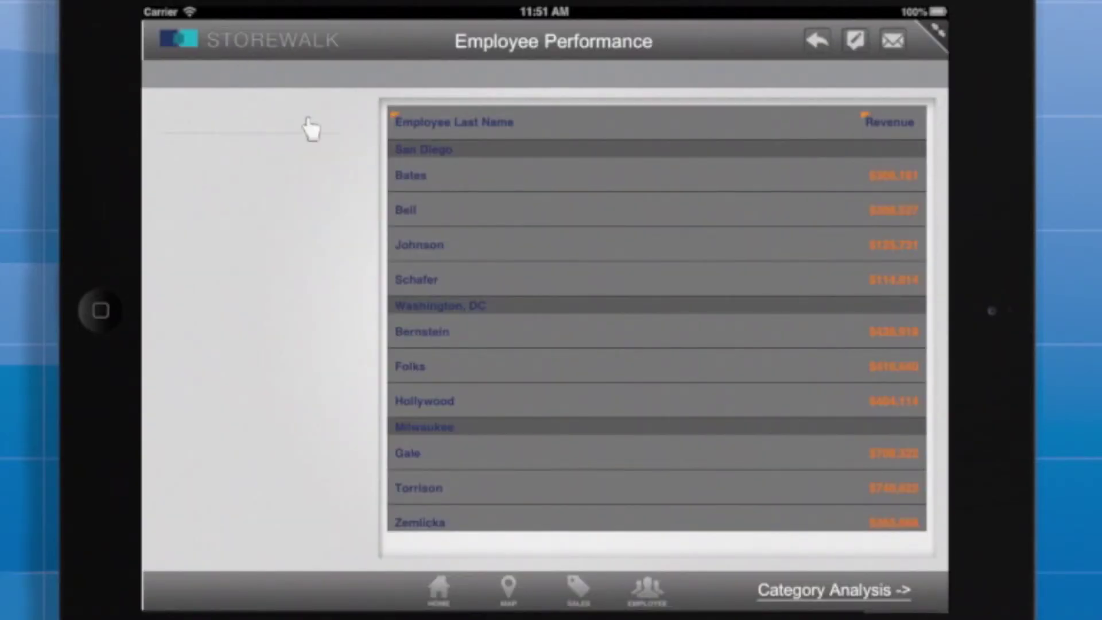
click(575, 584)
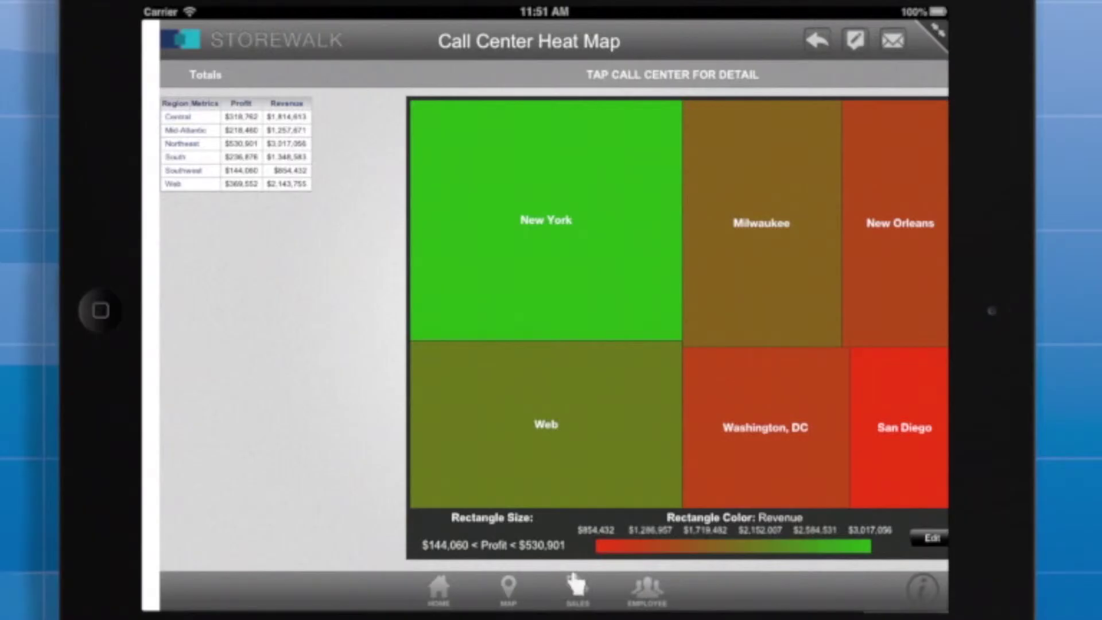
click(648, 586)
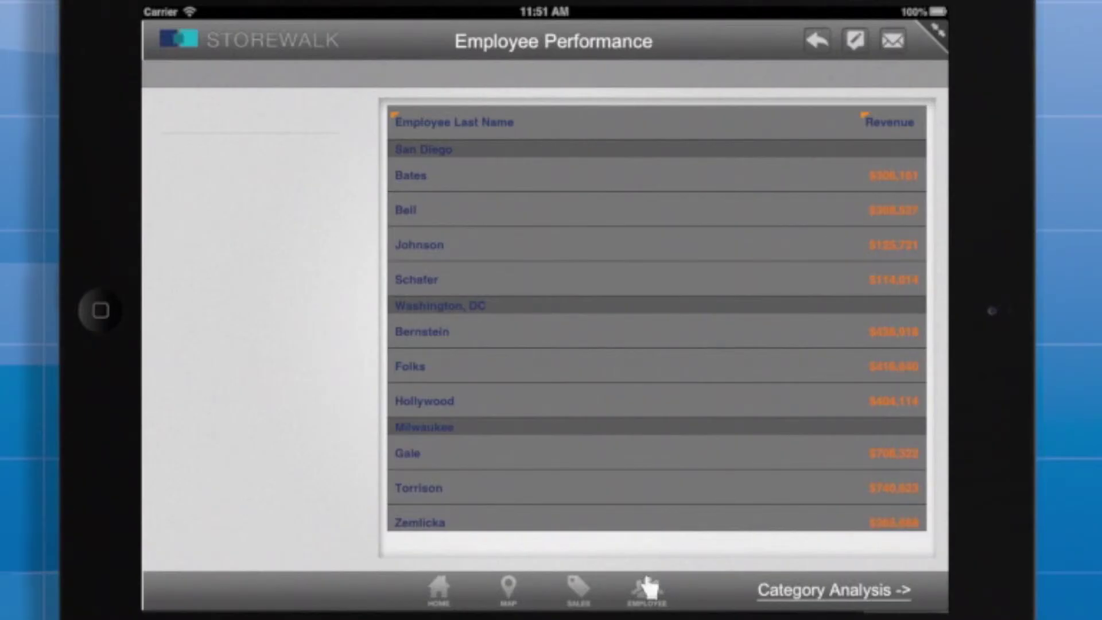
click(935, 31)
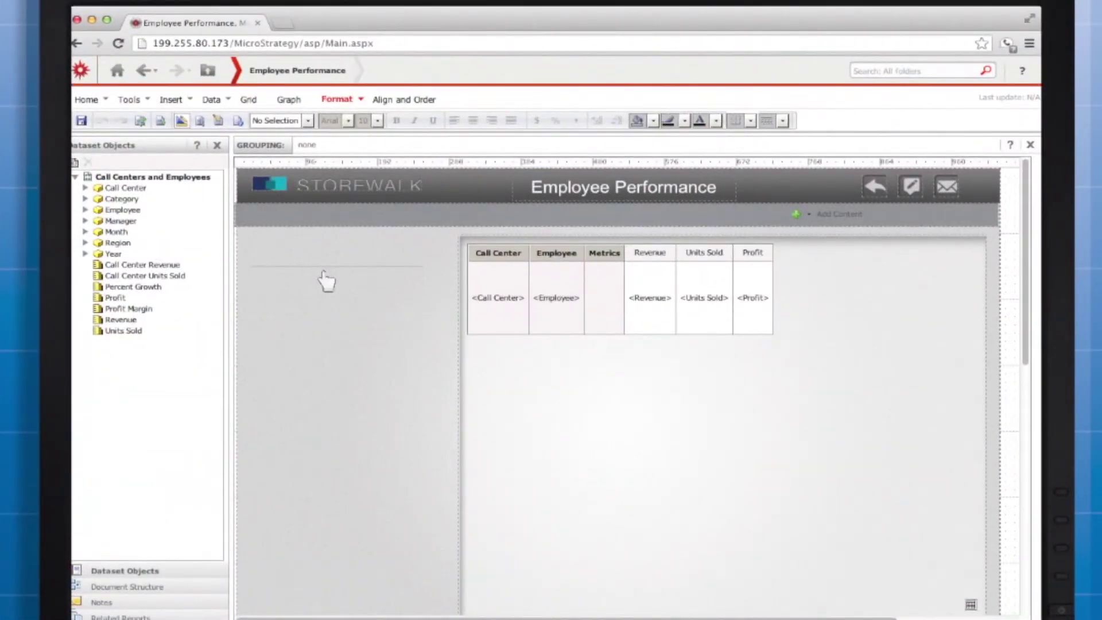
In Document Properties' Mobile settings, uncheck Display filter interface.
click(129, 99)
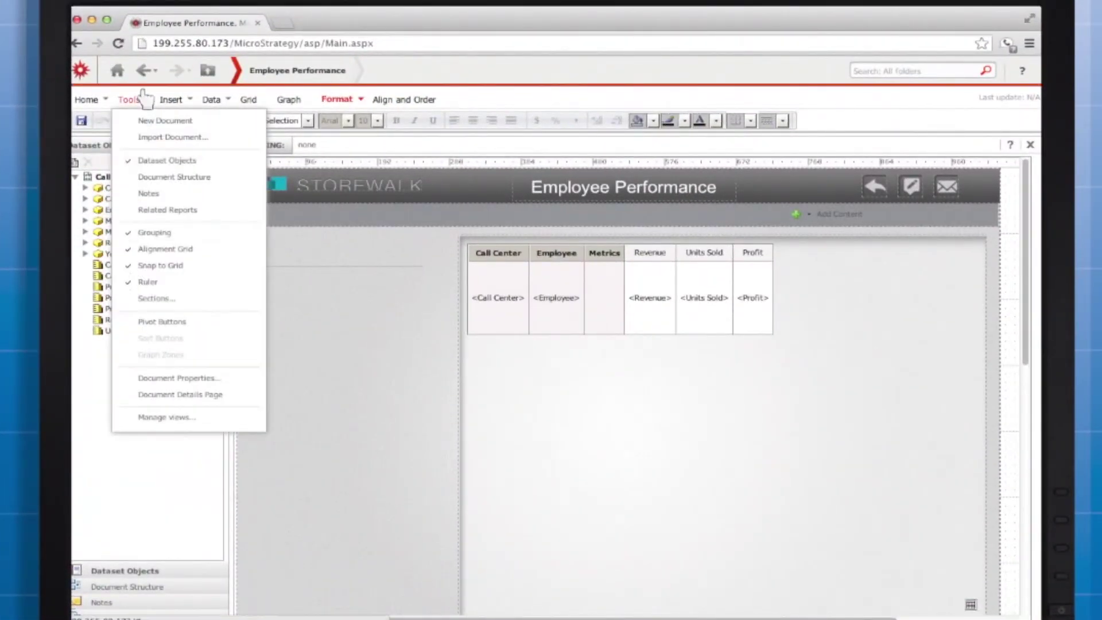
click(222, 374)
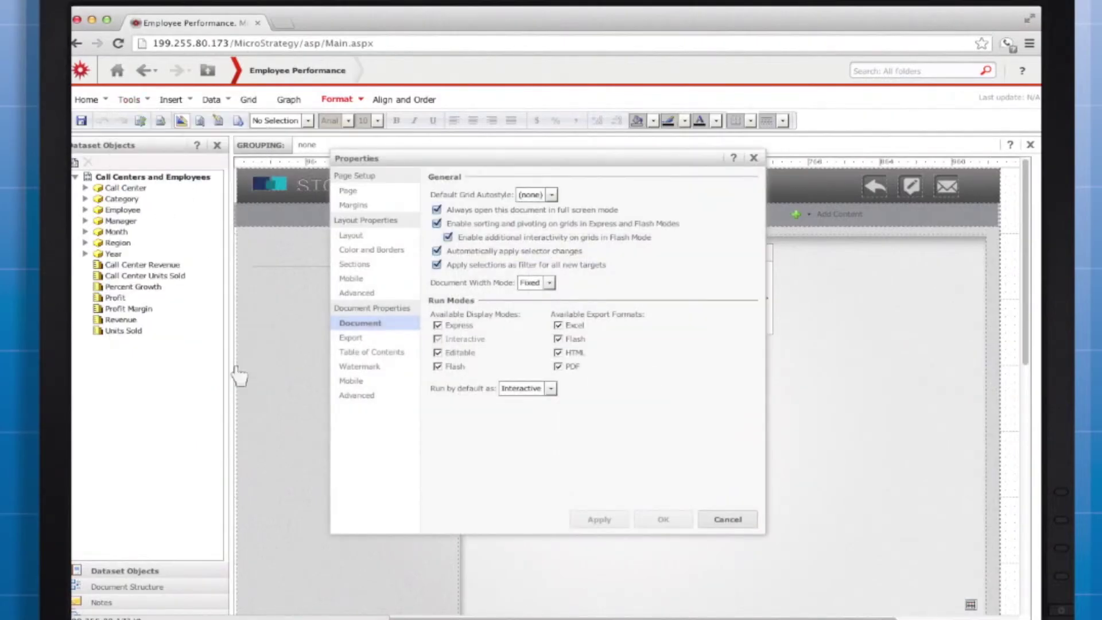
click(365, 280)
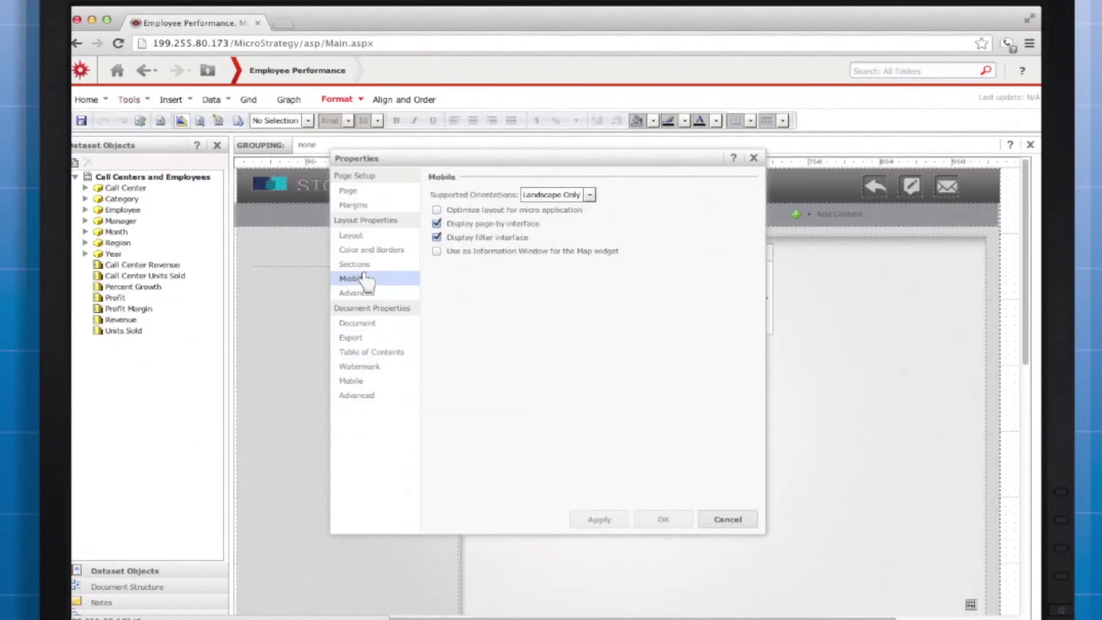
click(437, 236)
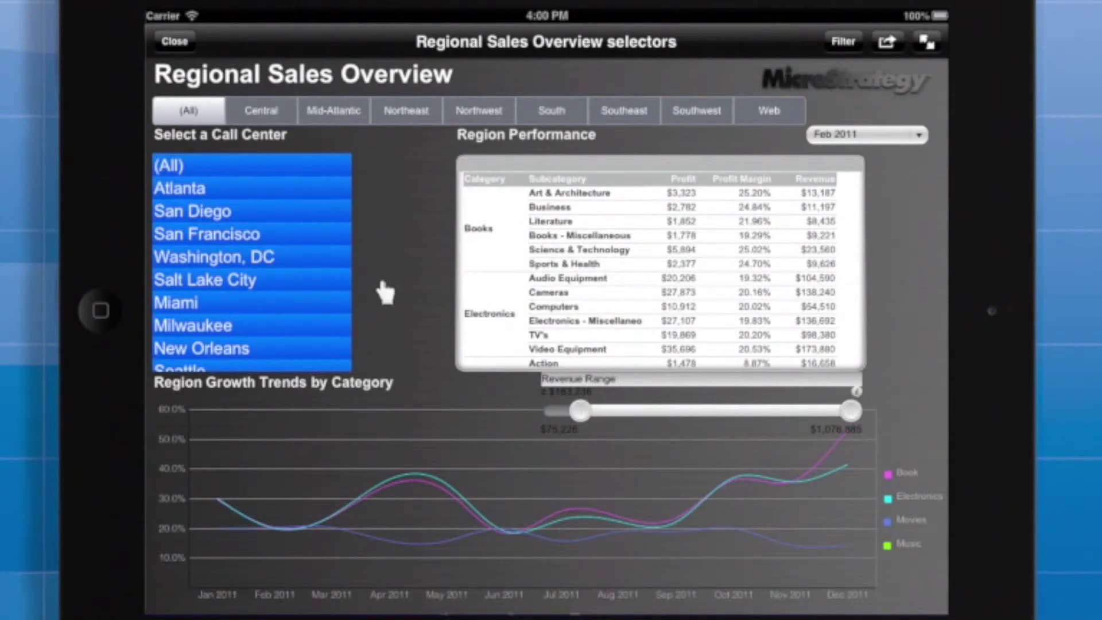
Deselect San Diego and San Francisco from the call centers and choose Jun 2011.
click(218, 211)
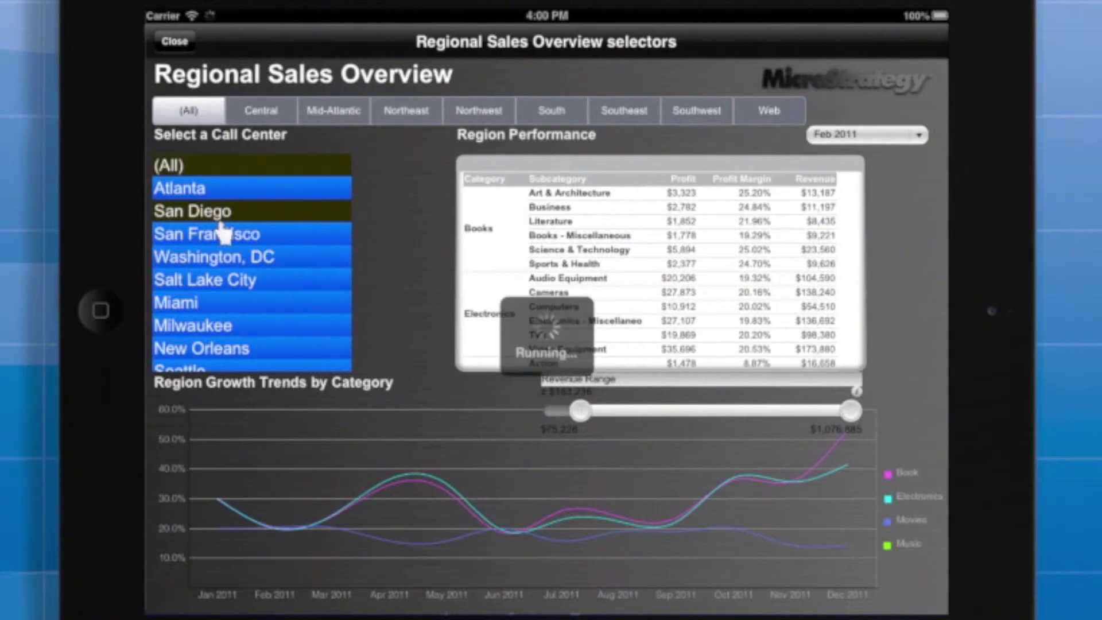
click(220, 233)
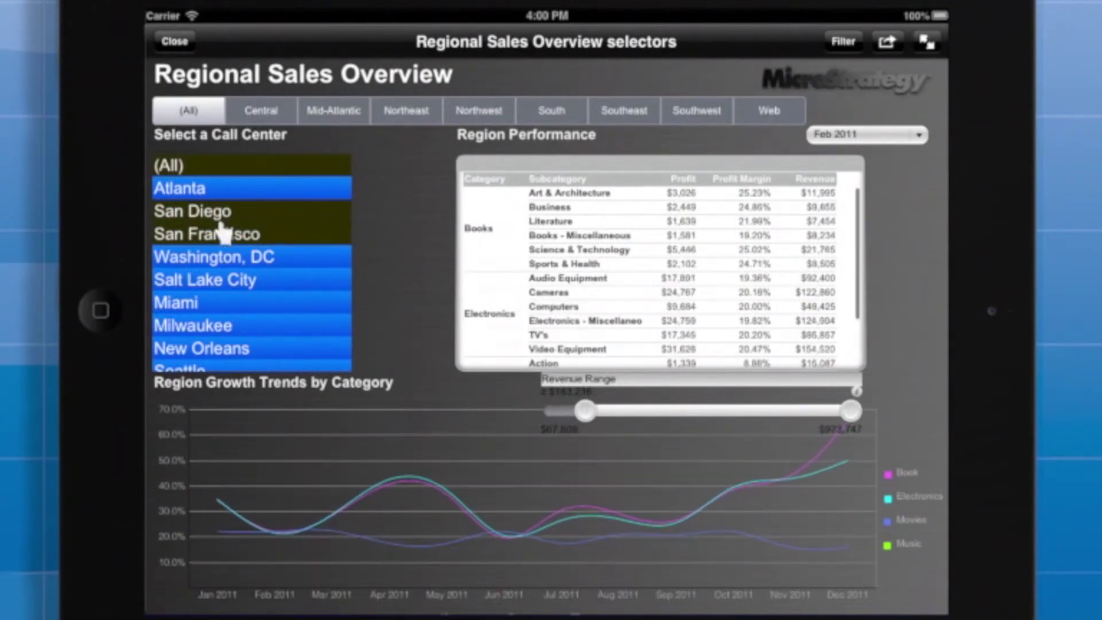
click(853, 134)
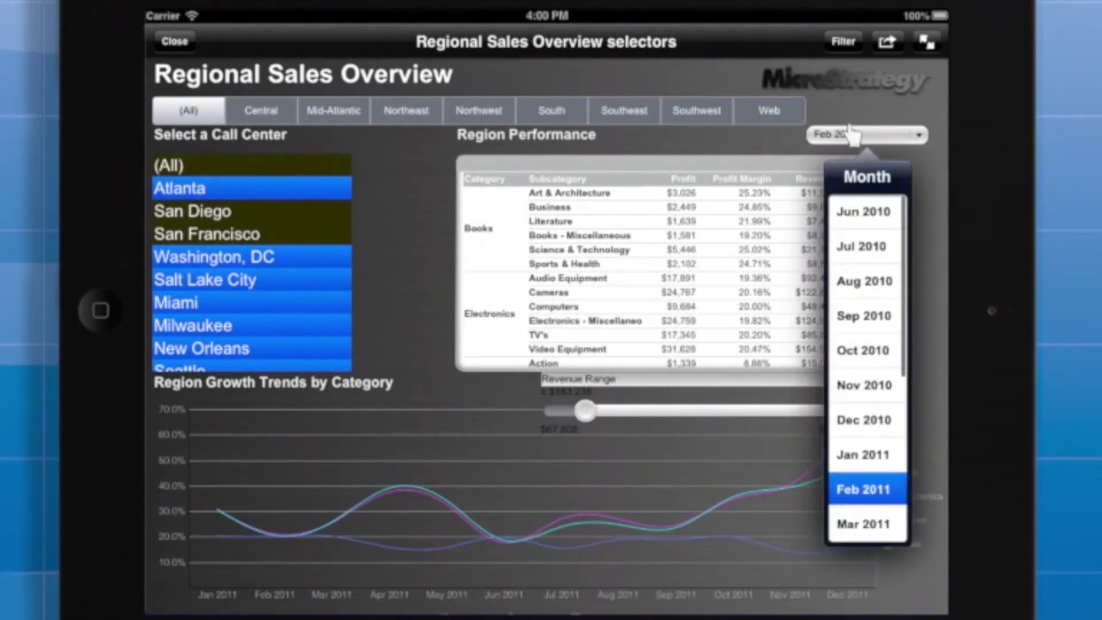
scroll(871, 422, down, 5)
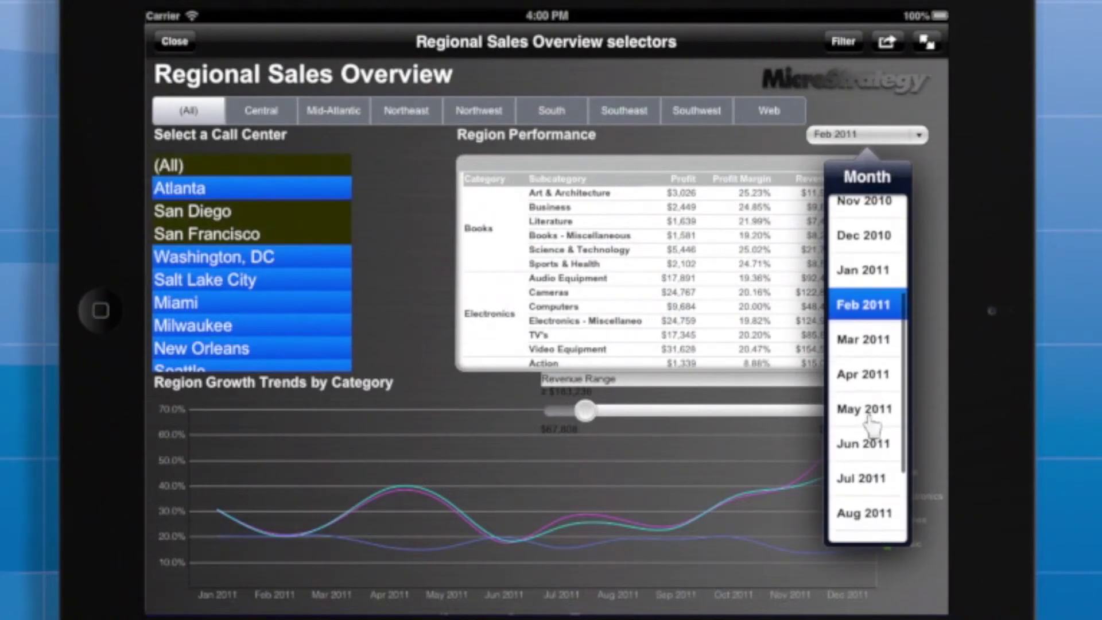
click(872, 443)
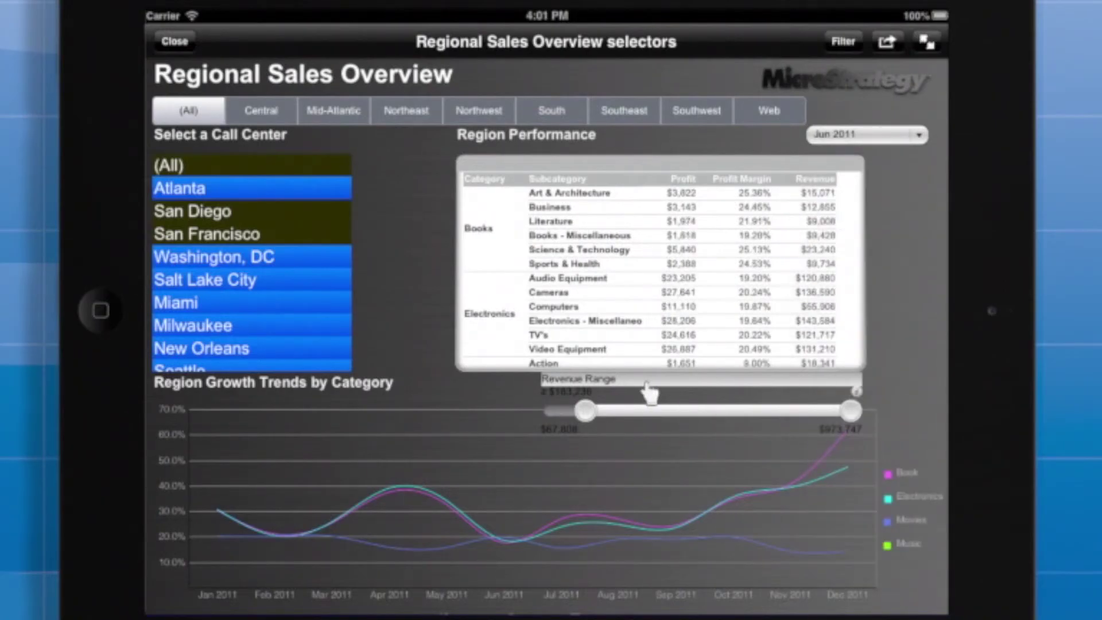
Raise the Revenue Range minimum, then follow the Employee link.
drag(587, 410, 743, 408)
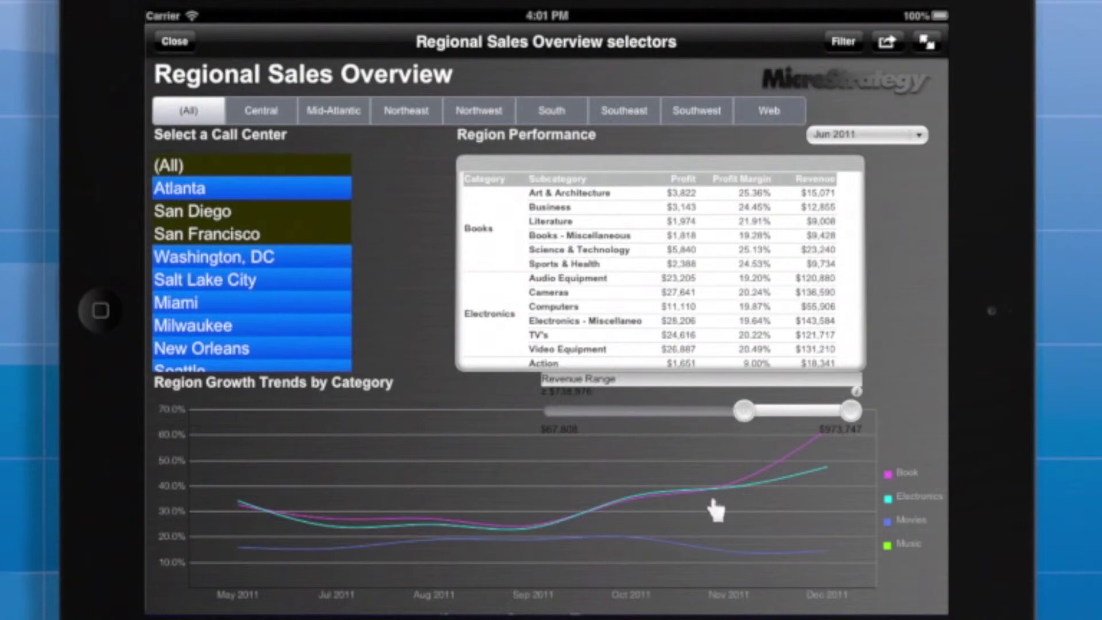
drag(713, 509, 720, 438)
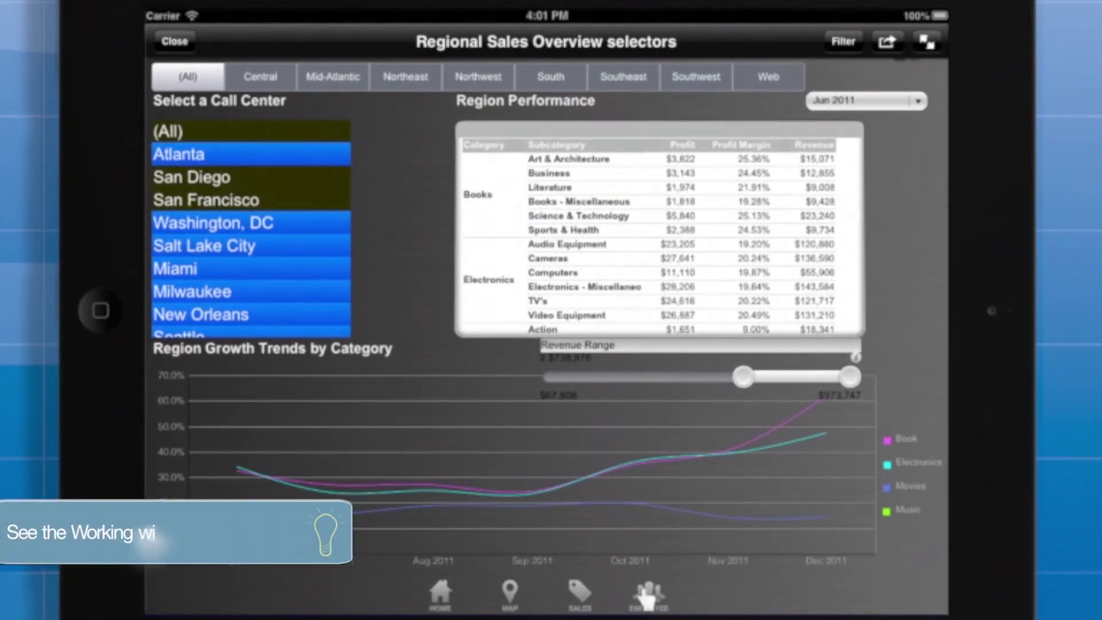
click(647, 597)
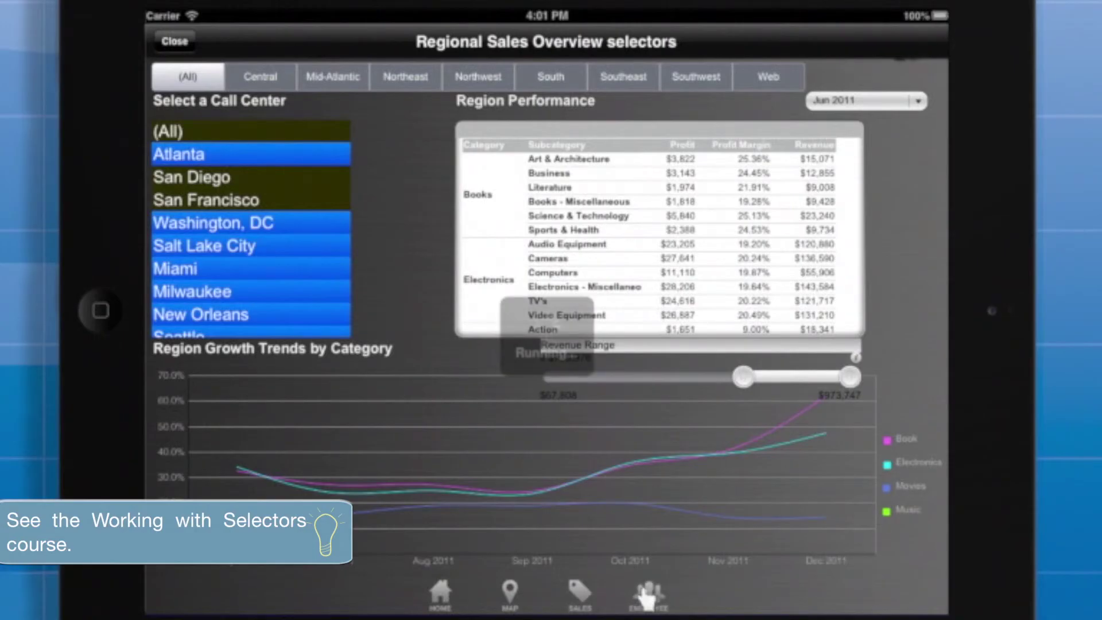